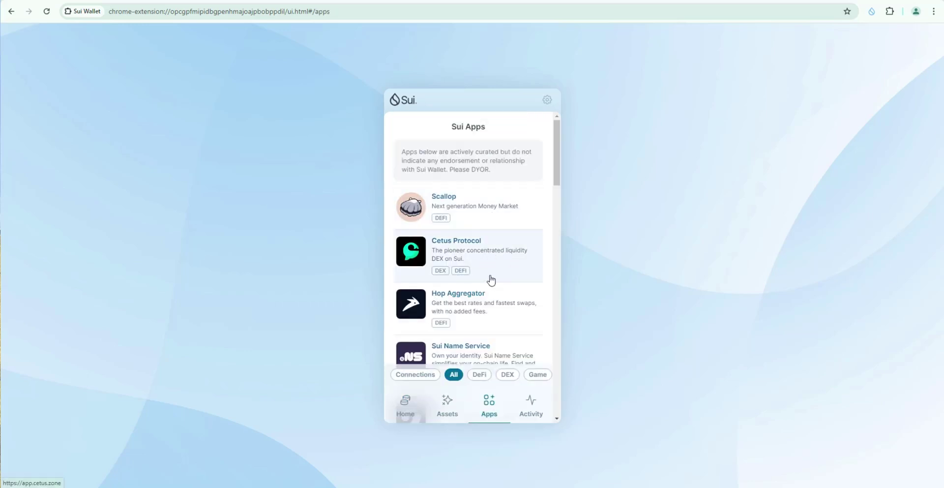
- Go from suiwallet.com to the Chrome Web Store and add the Sui Wallet extension to Chrome
scroll(516, 299, down, 1)
scroll(515, 299, down, 1)
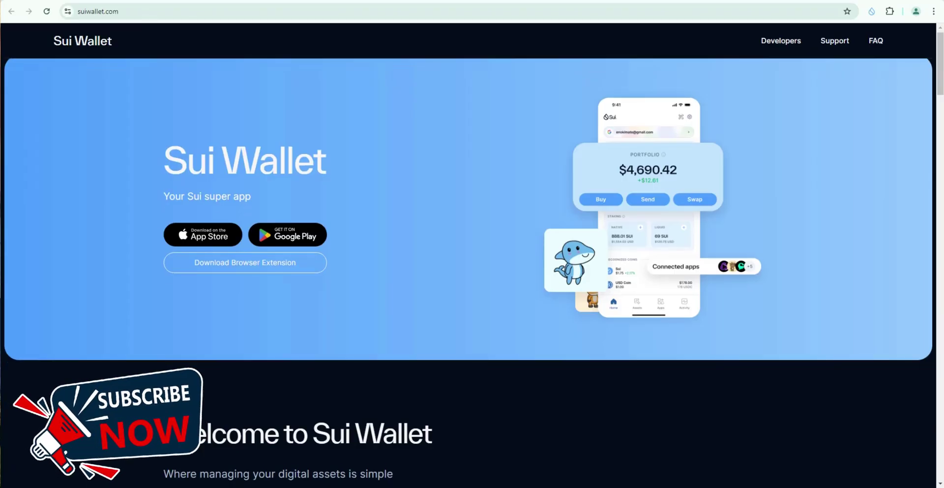
scroll(472, 270, down, 3)
scroll(472, 270, down, 7)
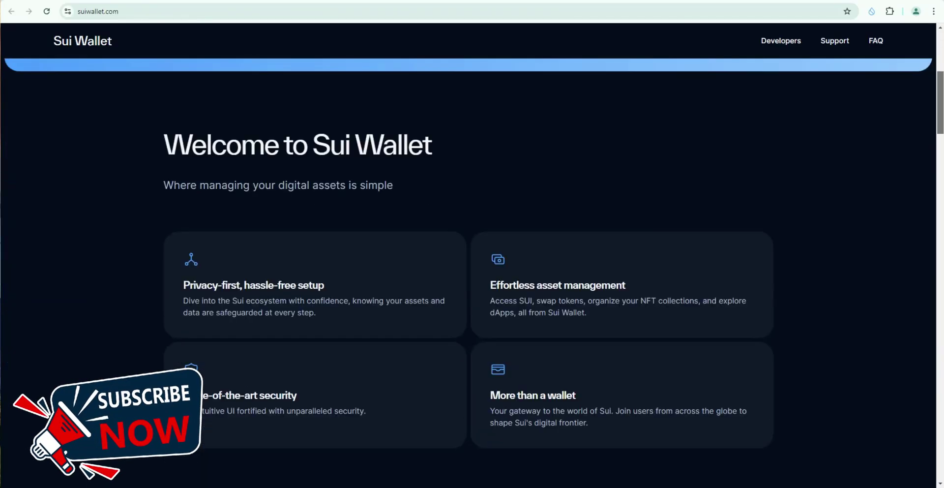
scroll(472, 270, down, 2)
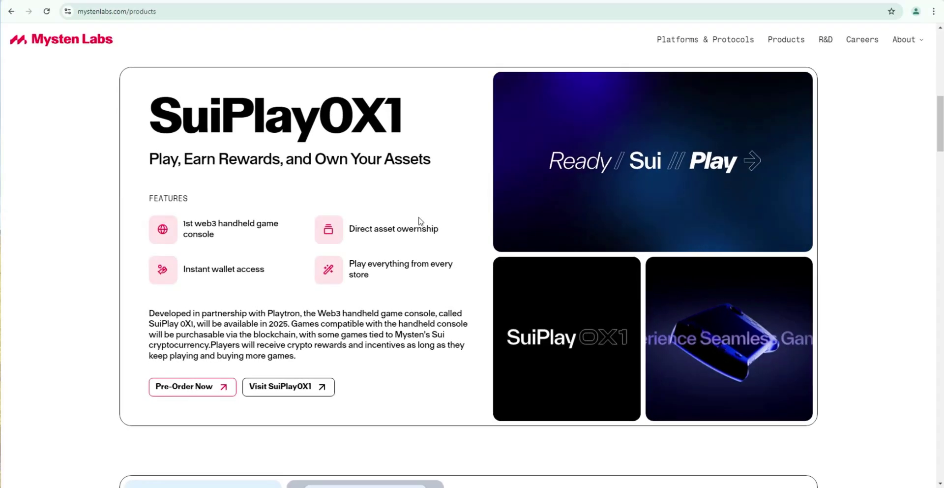
scroll(433, 219, down, 4)
scroll(553, 248, down, 10)
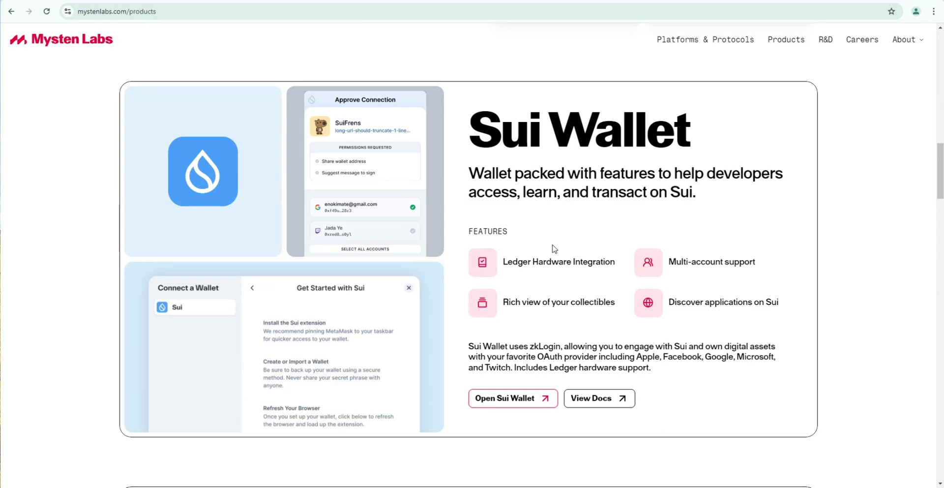
scroll(553, 247, down, 1)
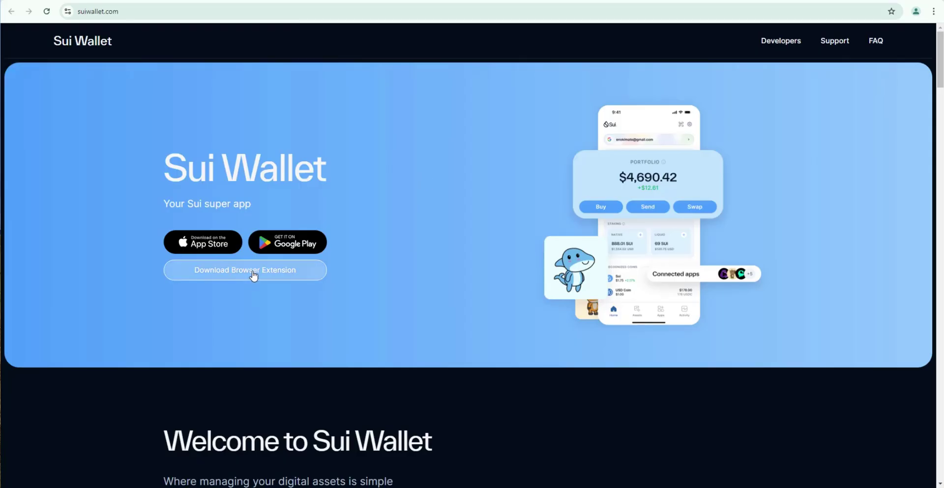
click(253, 273)
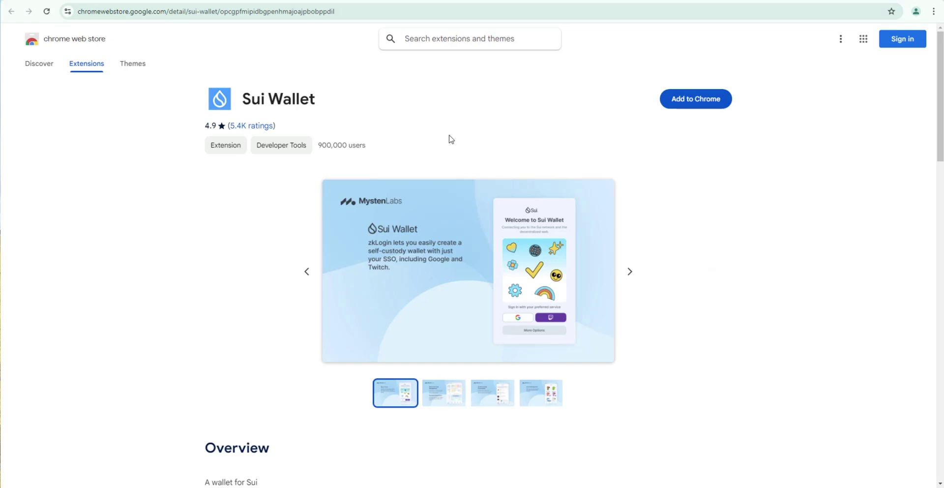
click(701, 108)
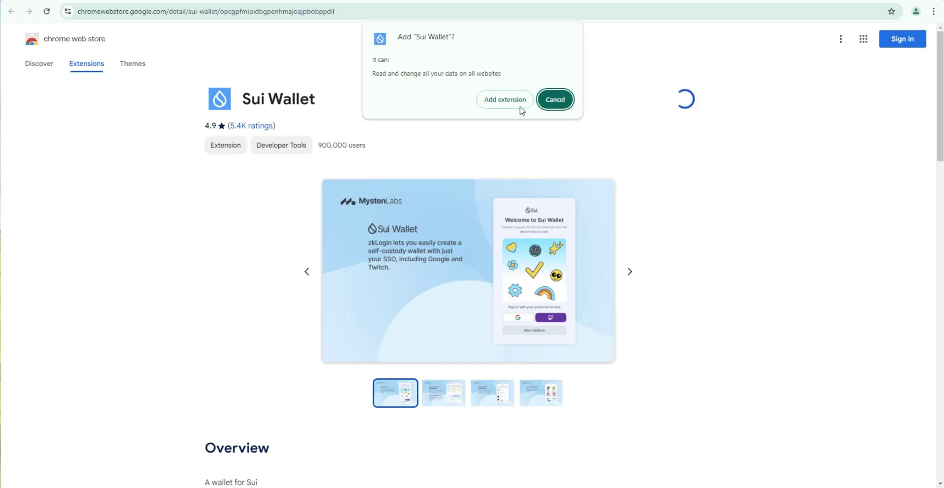
click(520, 107)
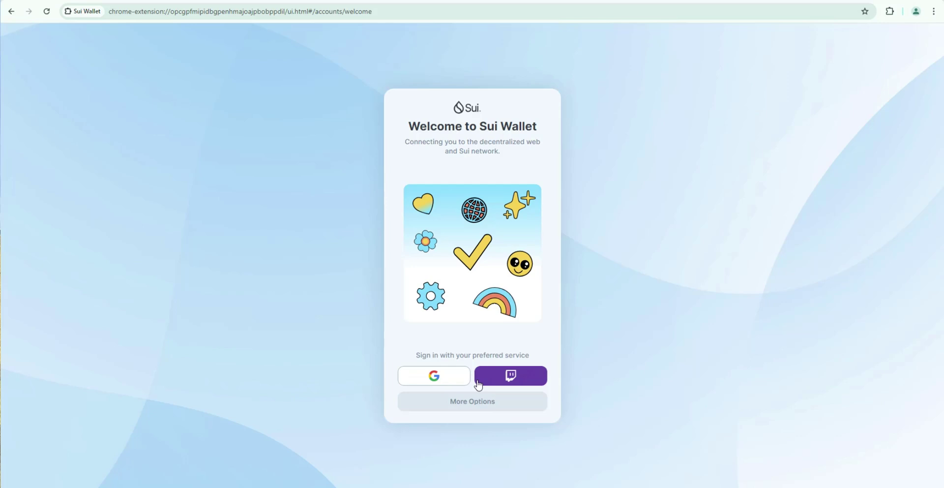
- Choose More Options on the Welcome to Sui Wallet page to reach Add Account
click(476, 408)
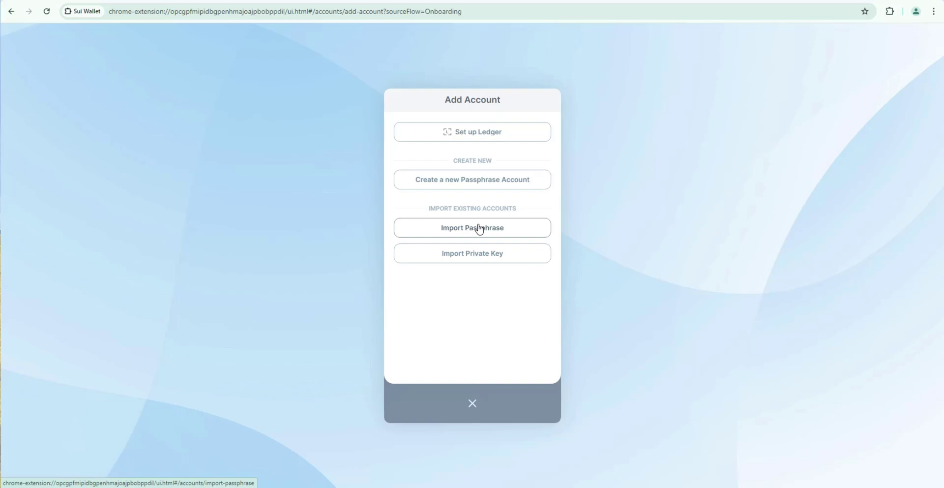
- Start a new passphrase account and enter and confirm its password
click(471, 186)
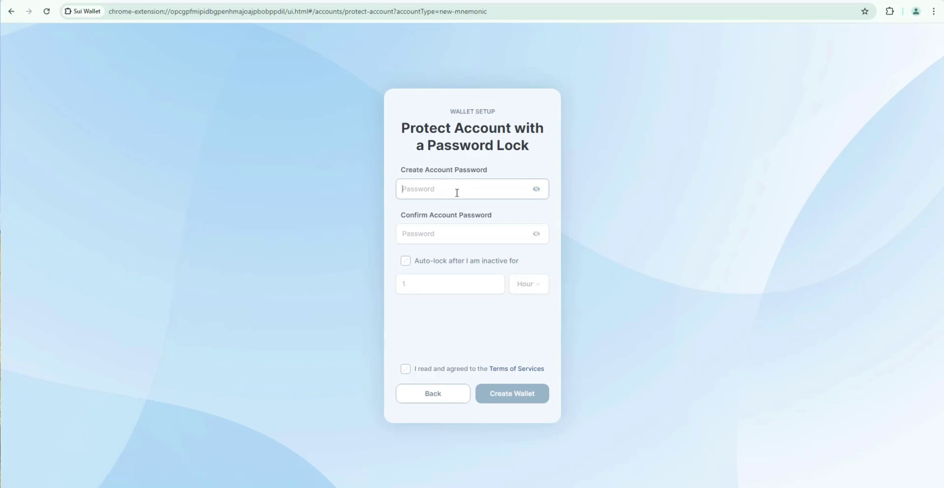
click(468, 186)
key(ctrl+v)
click(454, 228)
key(ctrl+v)
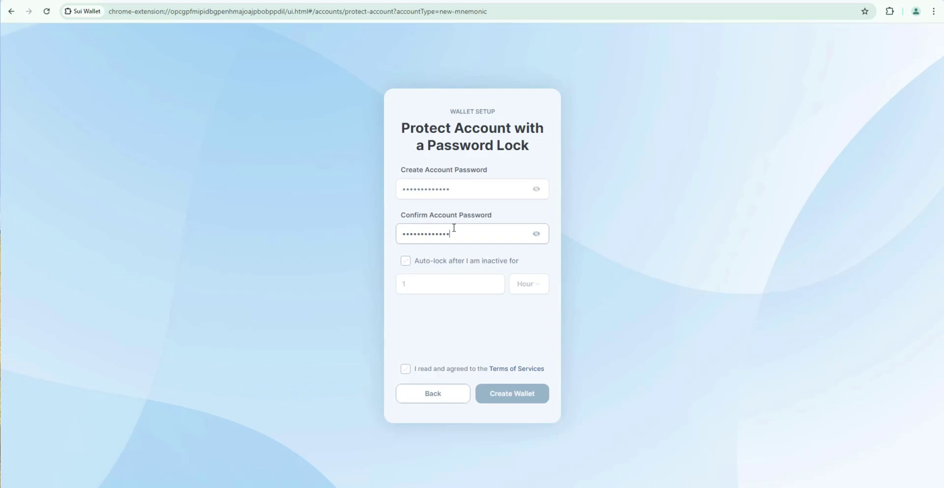
- Turn on auto-lock after 1 Hour and accept the Terms of Services
click(435, 261)
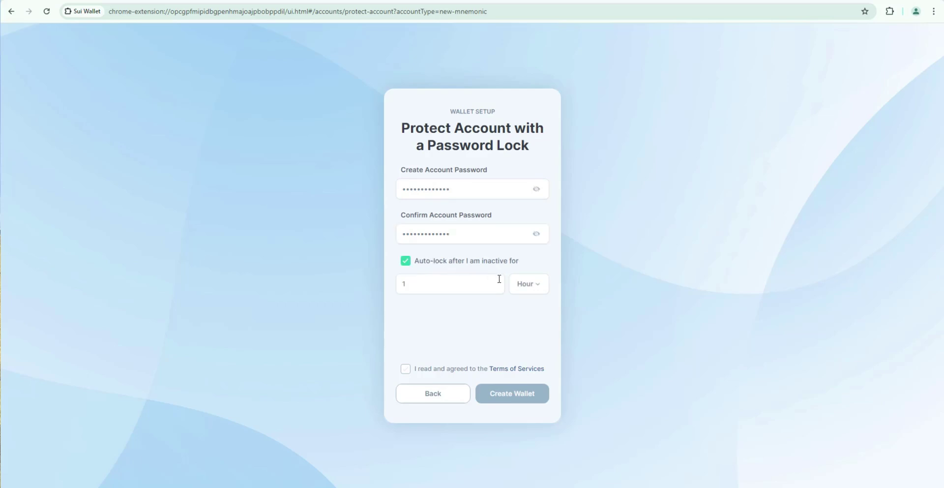
click(462, 288)
click(525, 284)
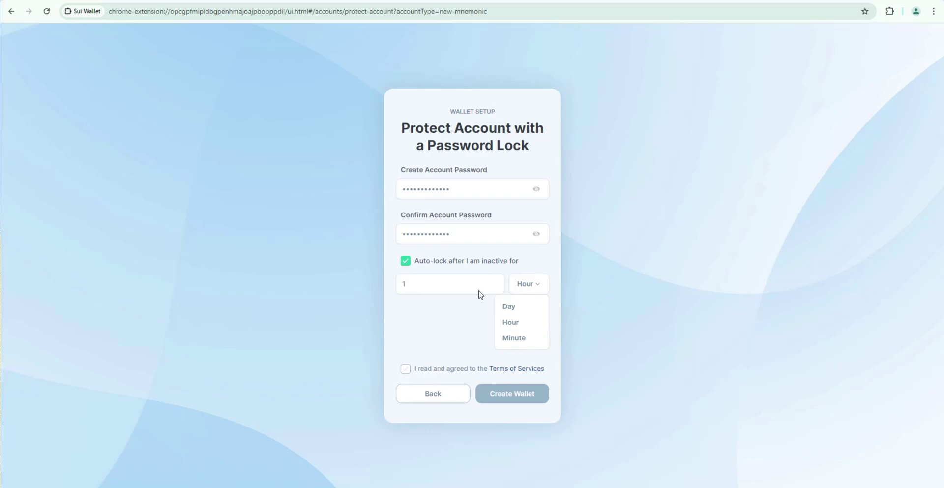
click(433, 312)
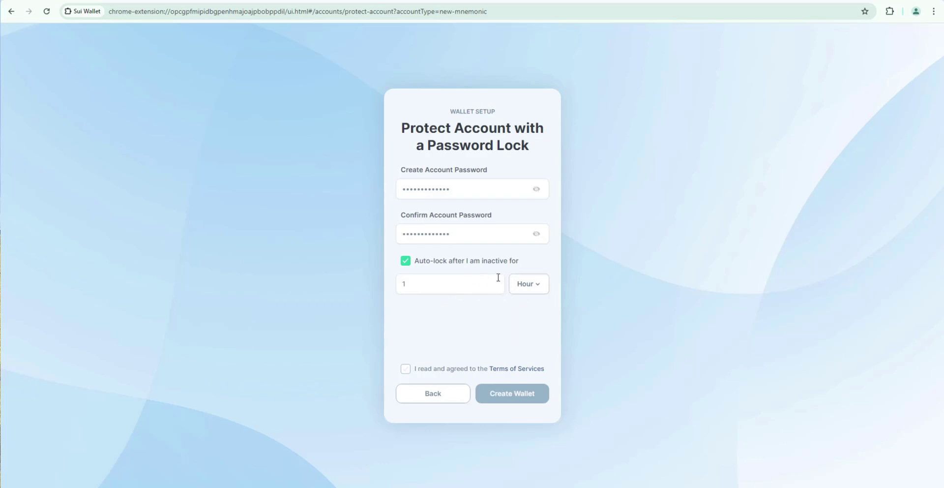
click(439, 287)
click(405, 368)
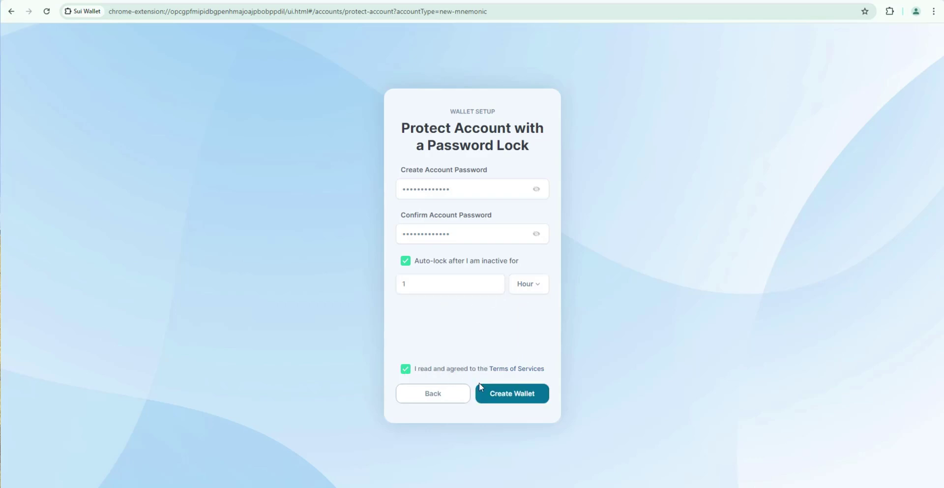
- Create the wallet, confirm the recovery phrase is saved, and open the 0 SUI home screen
click(511, 399)
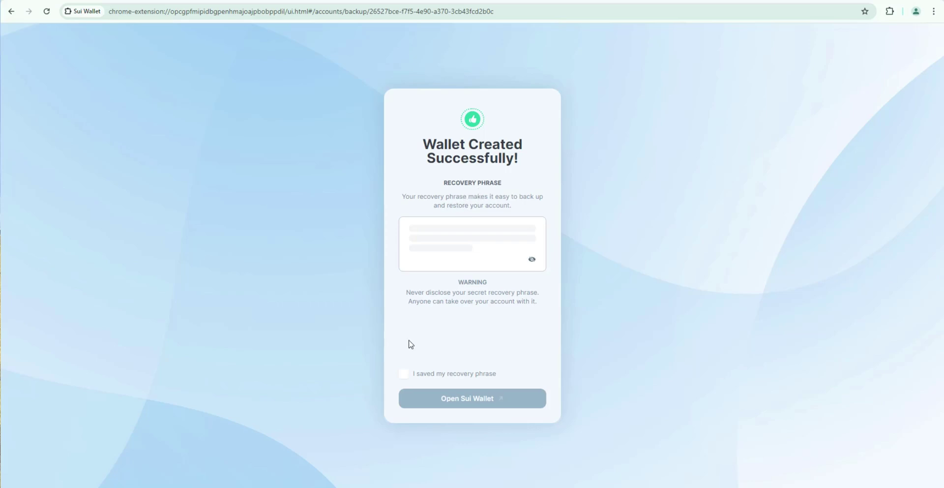
click(404, 375)
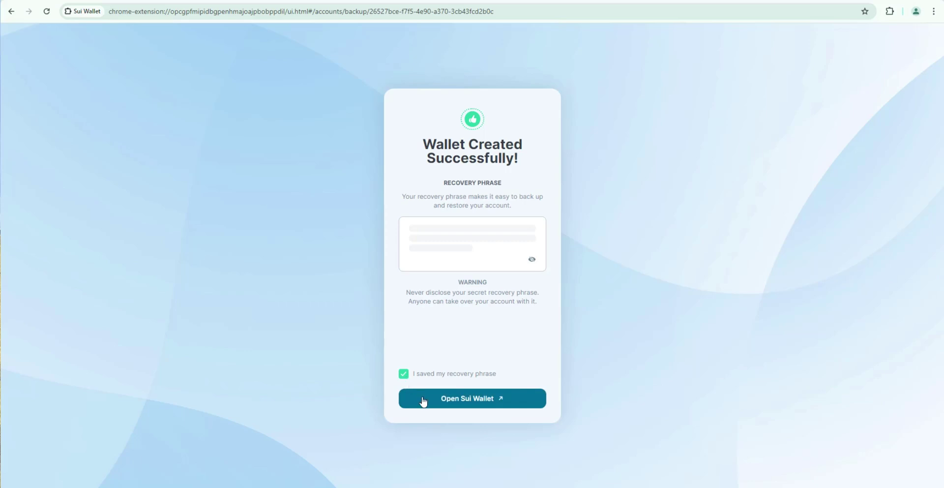
click(459, 406)
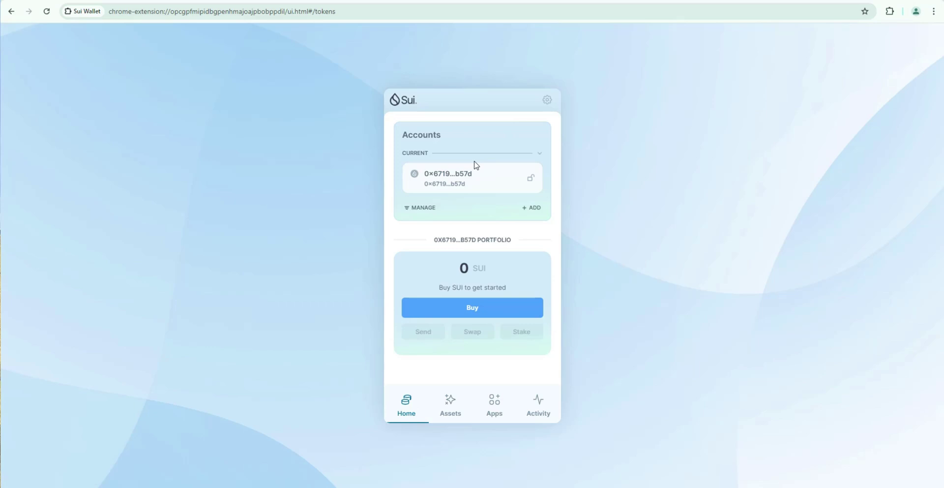
- Pin Sui Wallet in Chrome and show the Buy page listing Banxa, Transak and MoonPay
click(890, 14)
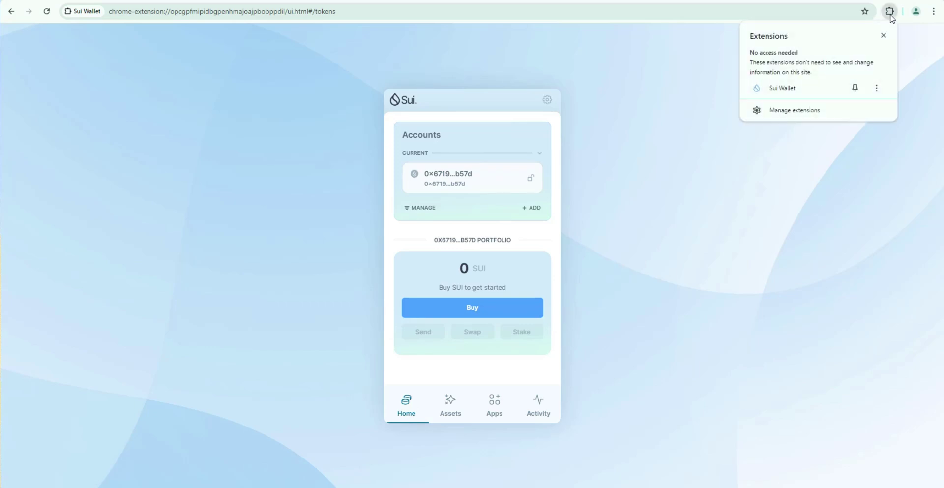
click(856, 88)
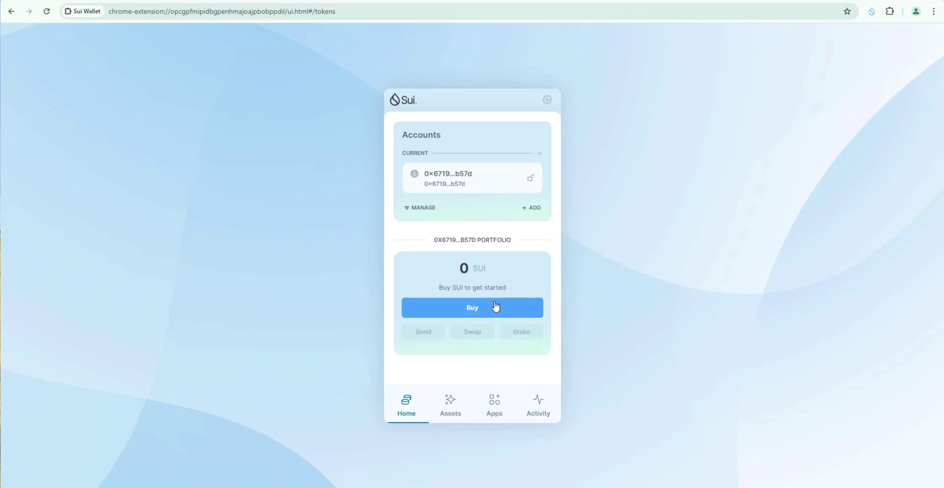
click(469, 309)
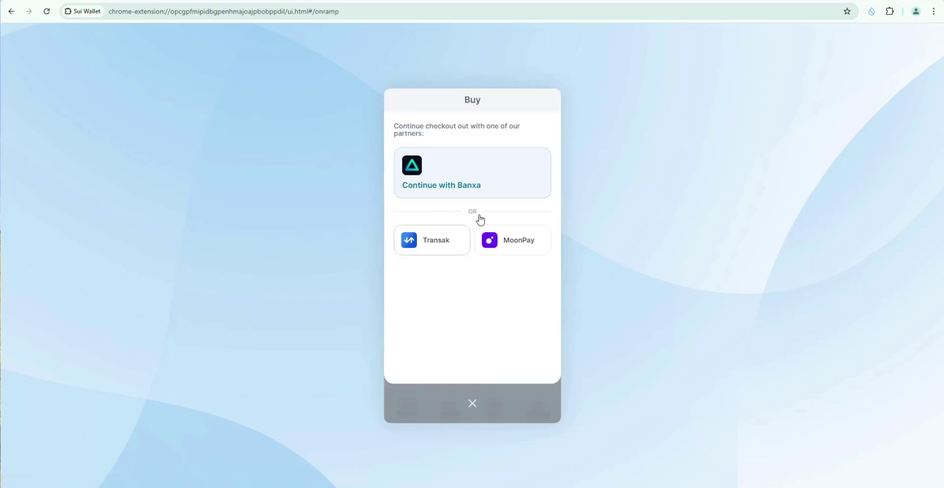
- Close the Buy page to return to the 0 SUI home view
click(473, 403)
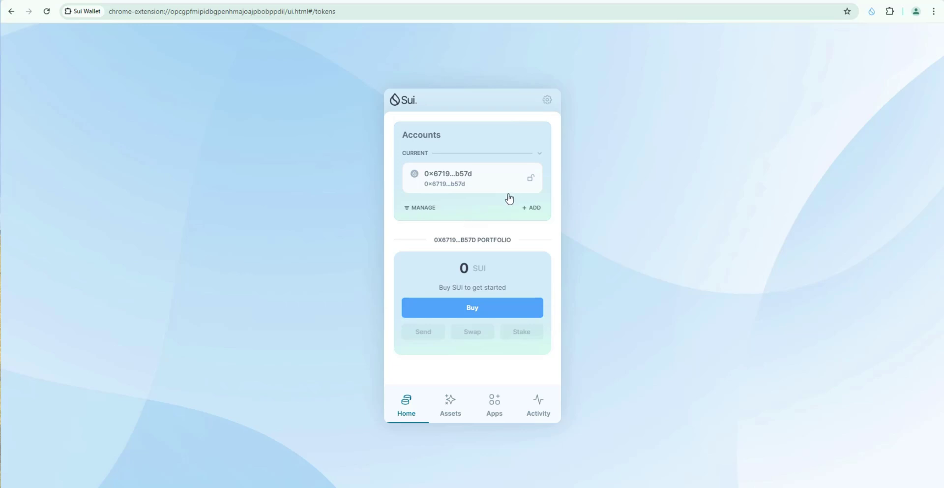
mouse_move(446, 196)
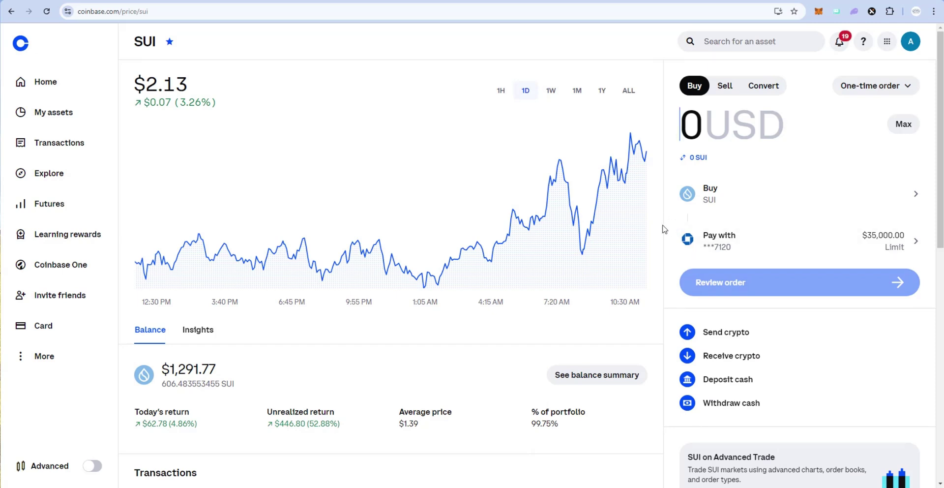
- Fill Coinbase's Send SUI form with 10 USD and the Sui Wallet address, verified against the extension
click(709, 334)
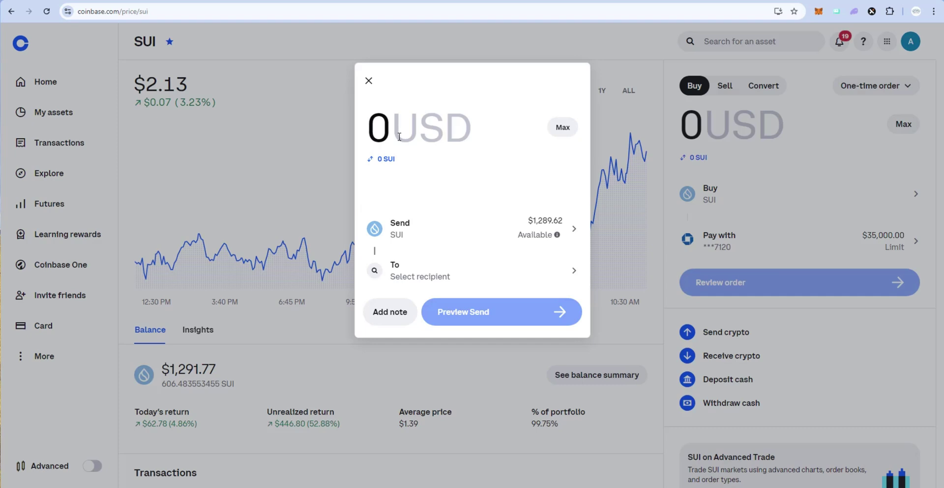
text(10)
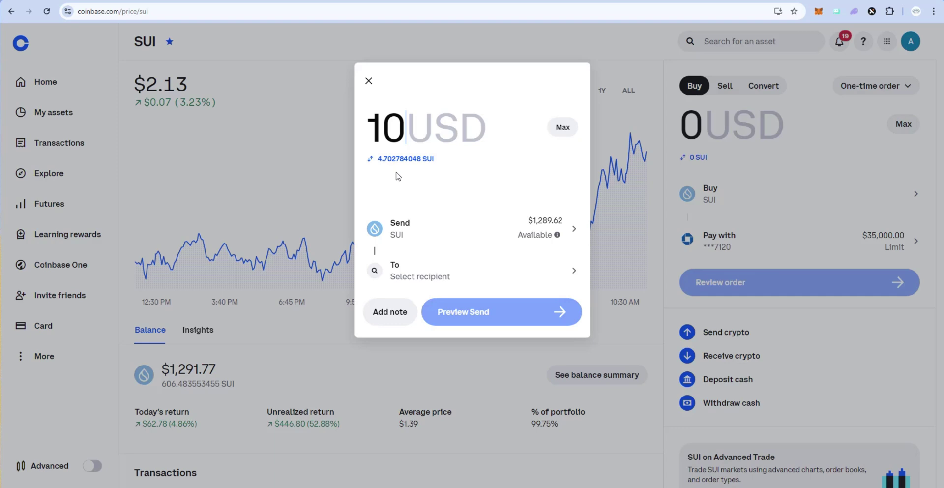
click(442, 278)
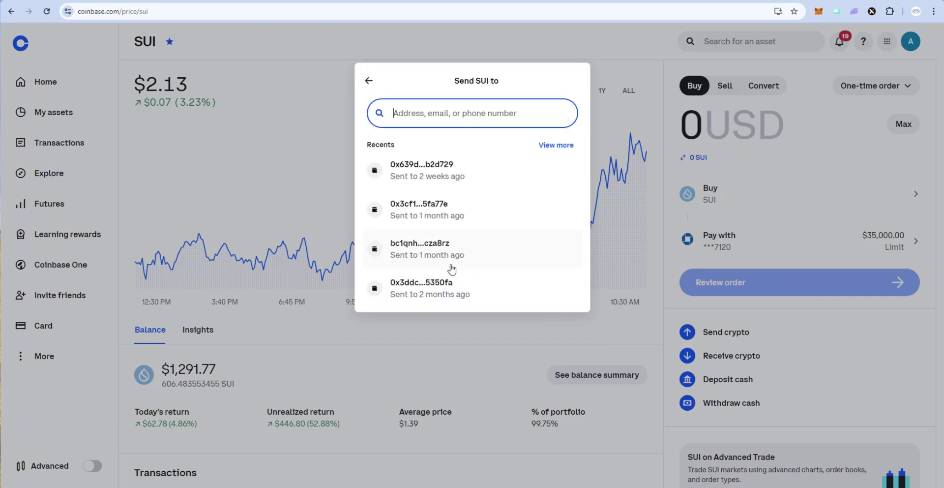
key(ctrl+v)
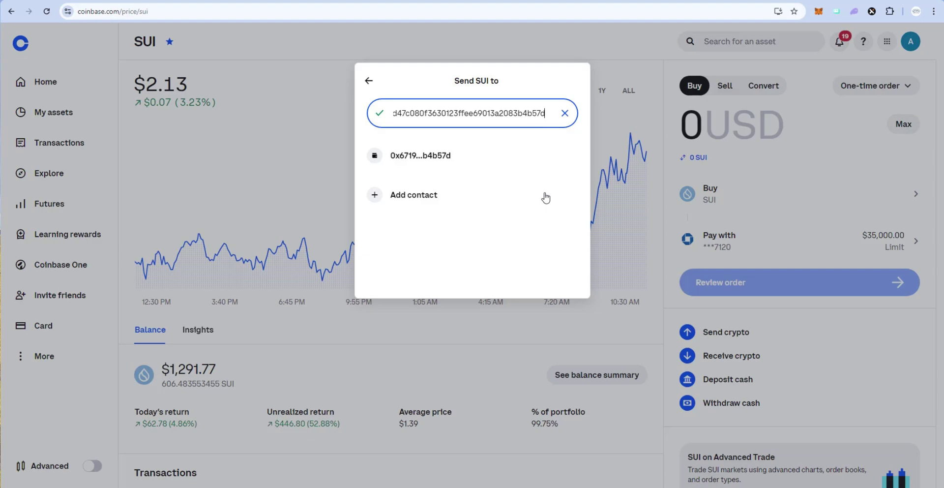
click(678, 445)
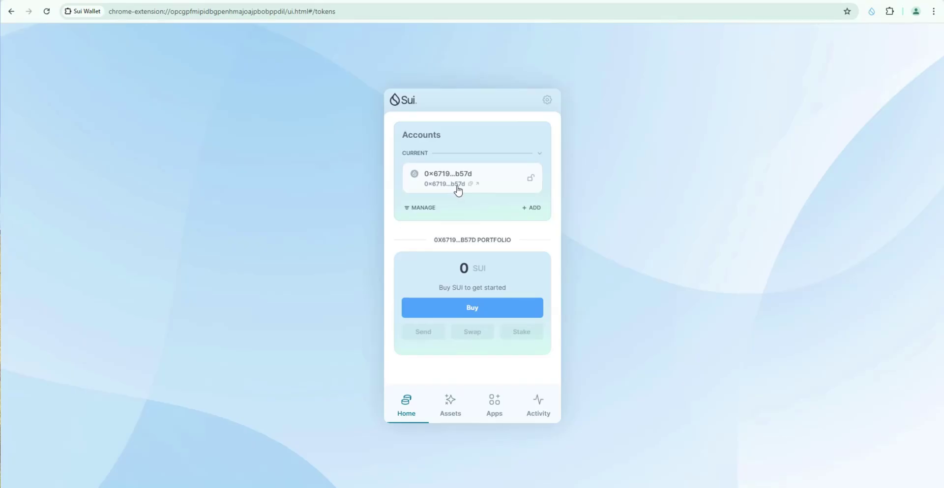
mouse_move(654, 485)
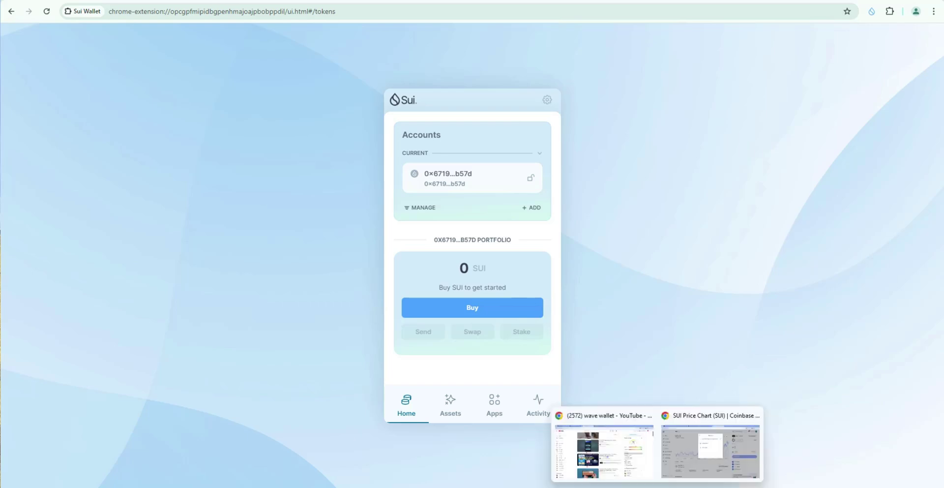
click(708, 453)
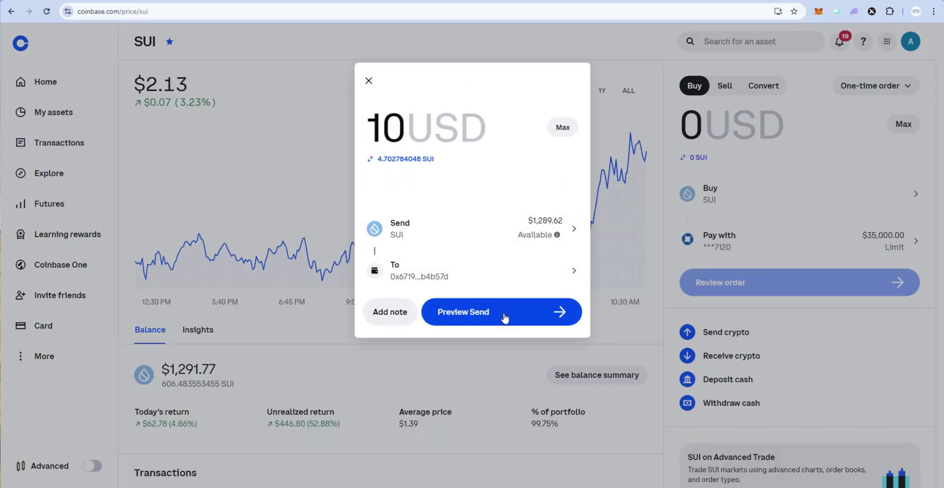
- Preview and confirm the $10.00 SUI send, then check the wallet shows 4.69 SUI
click(505, 318)
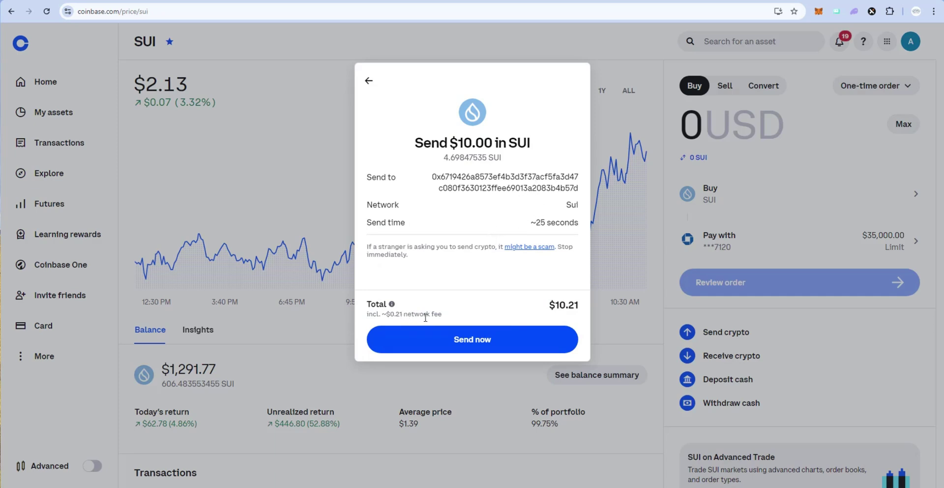
click(482, 343)
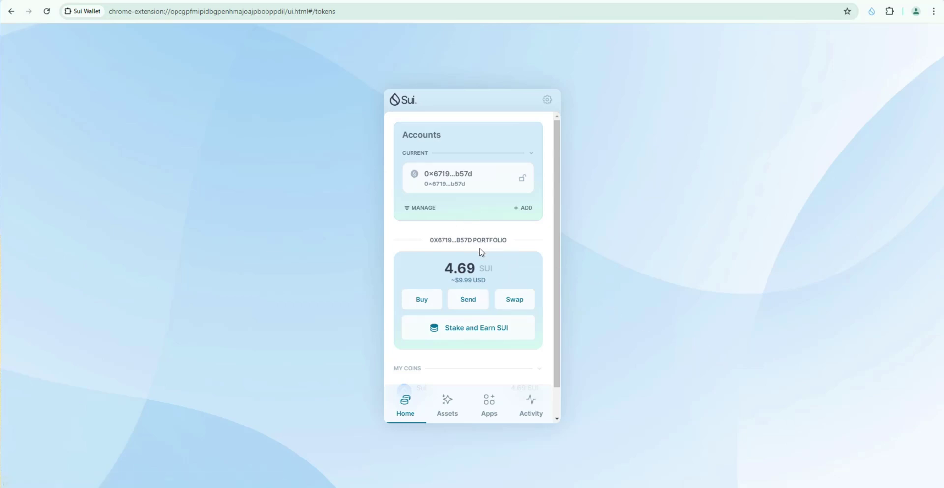
scroll(502, 243, down, 1)
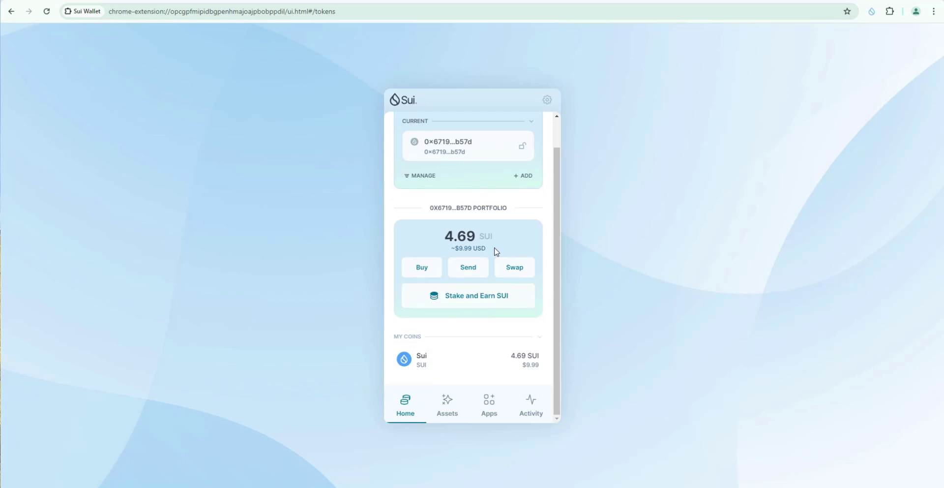
scroll(511, 252, up, 1)
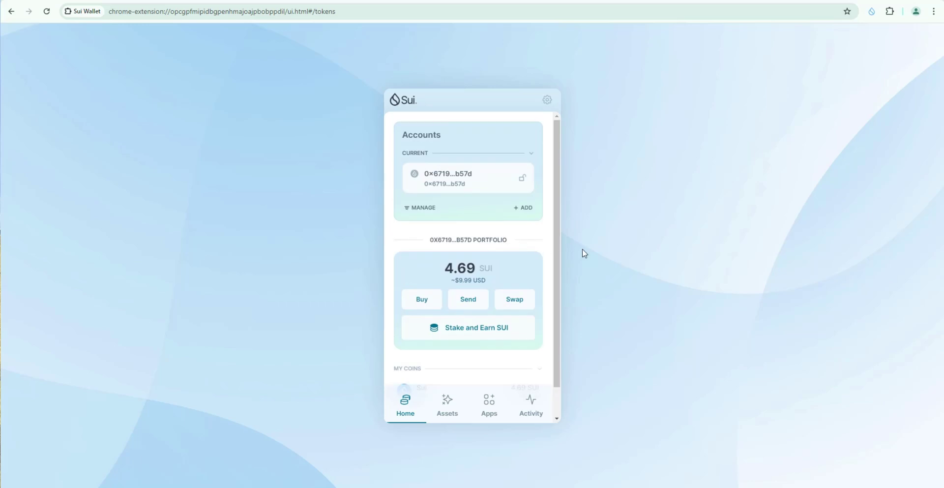
- Start a Send Coins form in Sui Wallet with 2 SUI as the amount
click(469, 298)
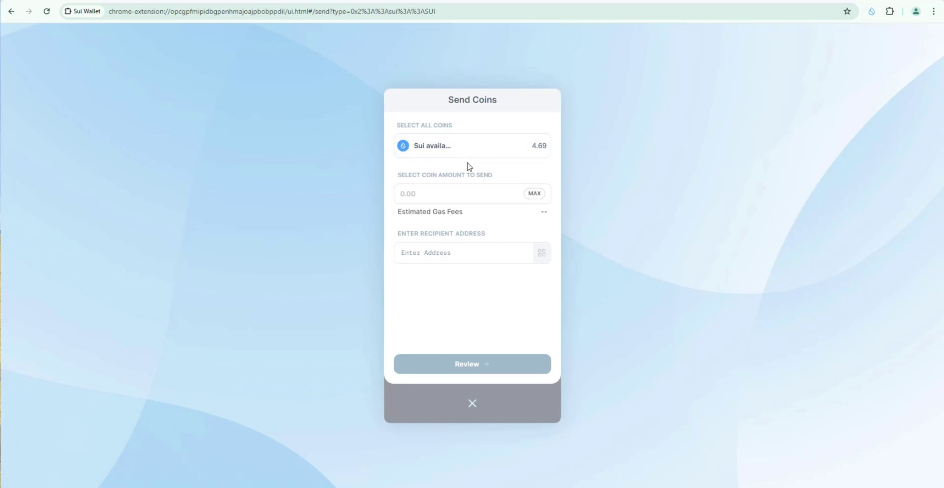
click(457, 193)
text(2 SUI)
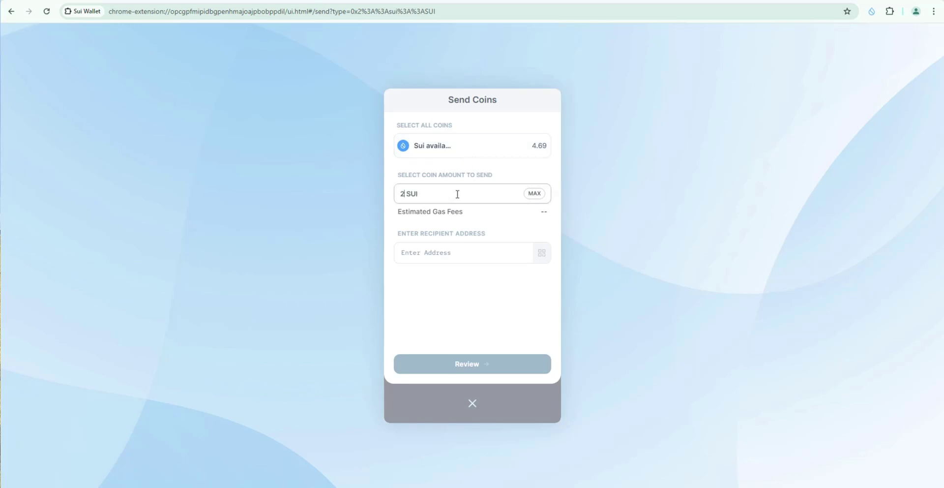
click(466, 256)
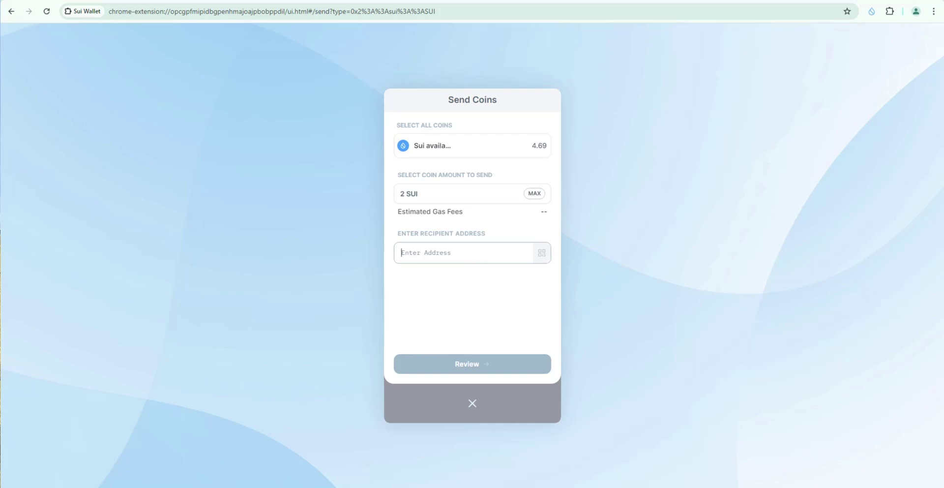
- Copy Coinbase's SUI receiving address from Receive crypto and return to the send form
click(697, 464)
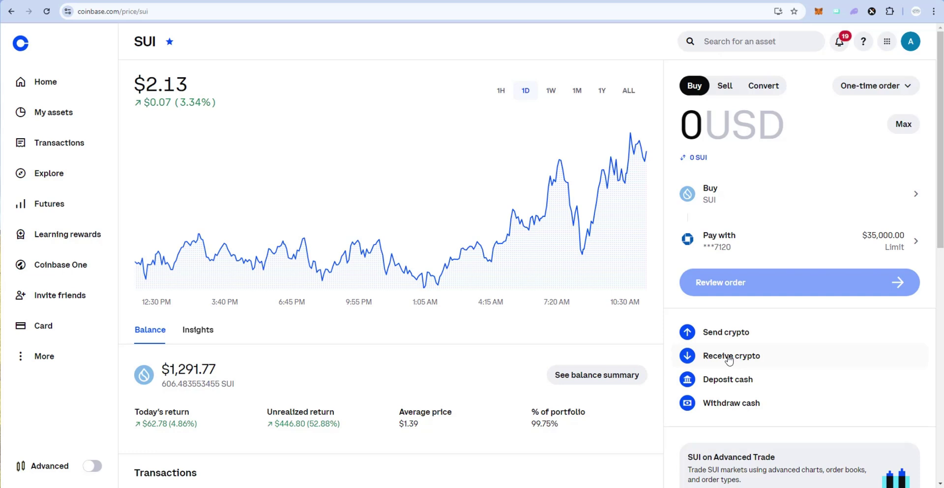
click(730, 357)
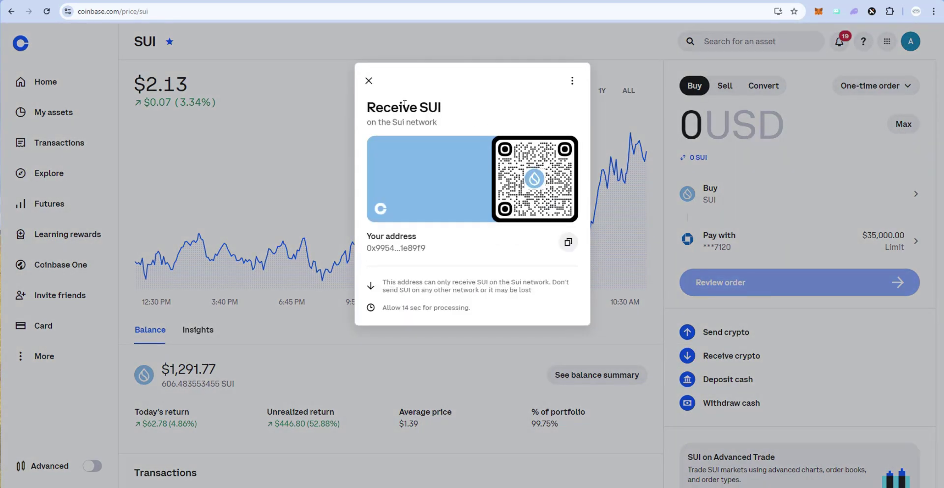
click(568, 243)
key(alt+Tab)
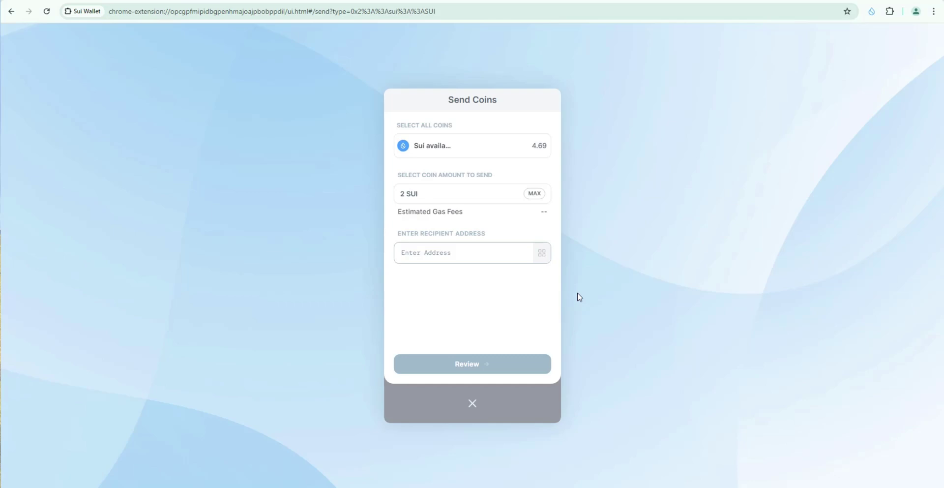
- Paste the Coinbase address, review the 2 SUI send, then cancel back to the 4.69 SUI home
click(469, 250)
key(ctrl+v)
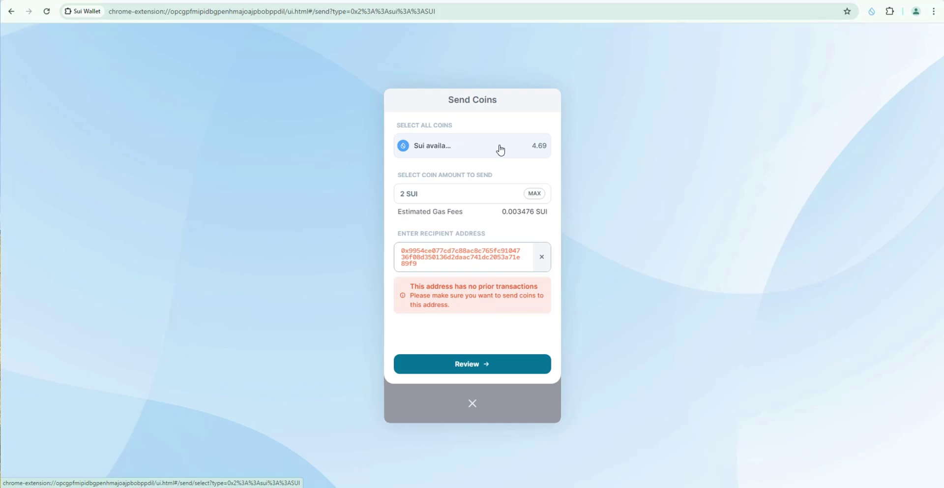
click(479, 364)
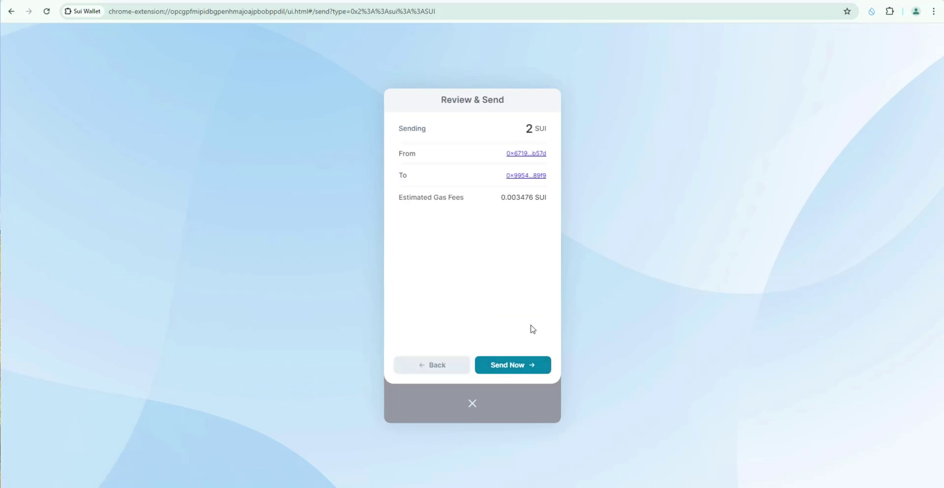
click(448, 365)
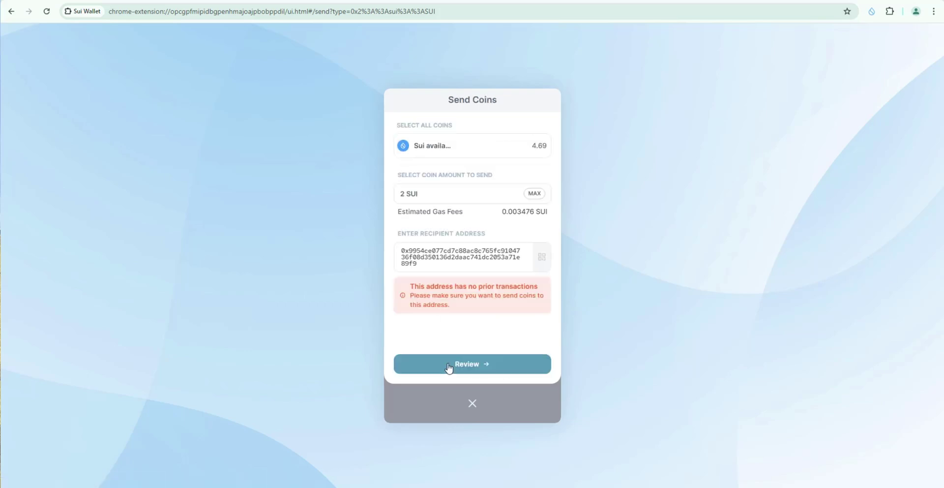
click(473, 404)
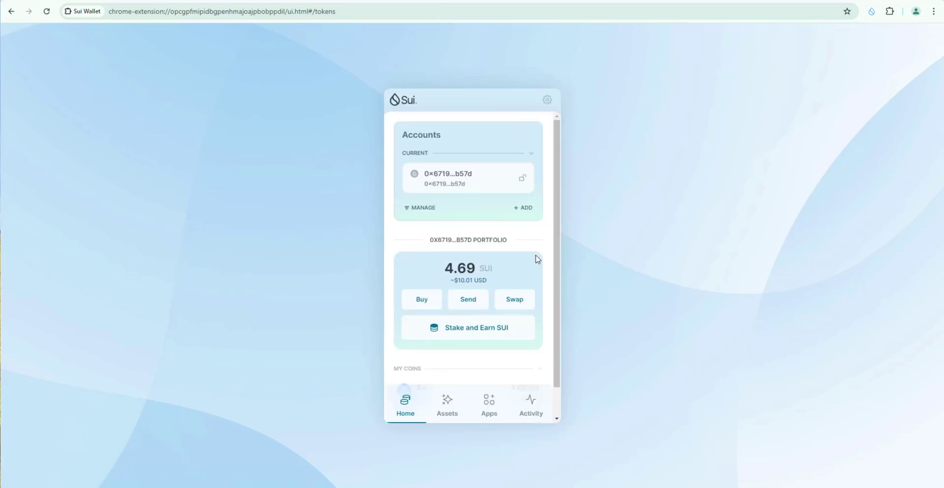
click(508, 304)
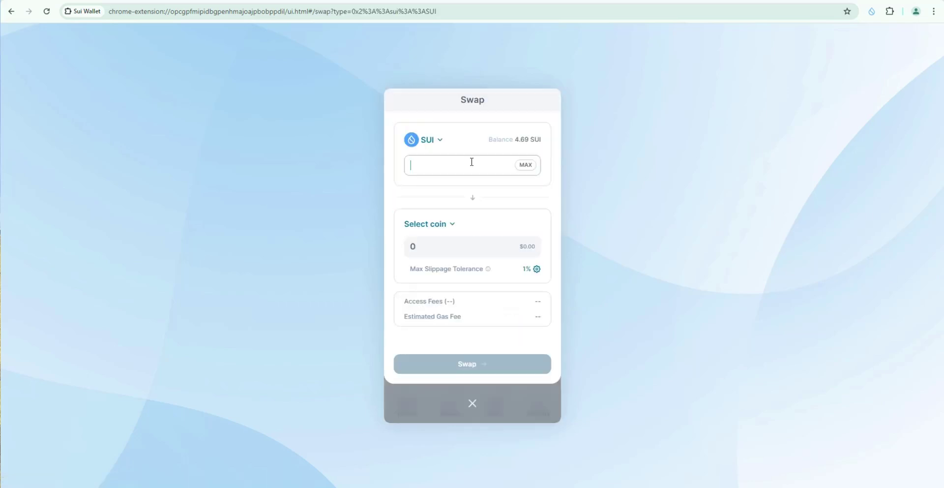
text(2)
click(501, 227)
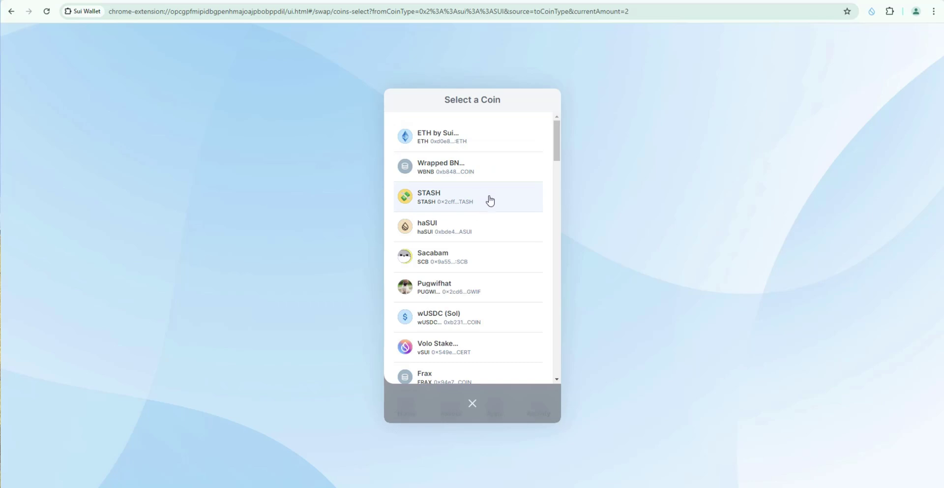
scroll(481, 230, down, 5)
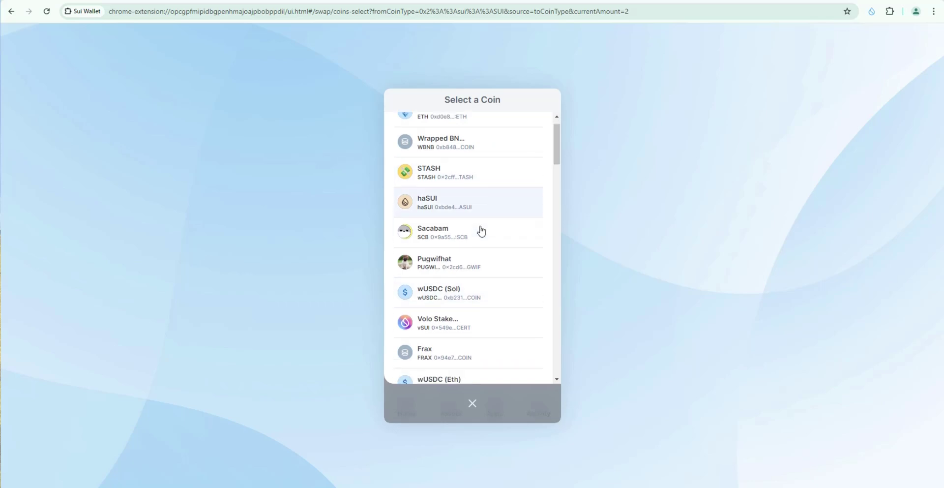
key(alt+Left)
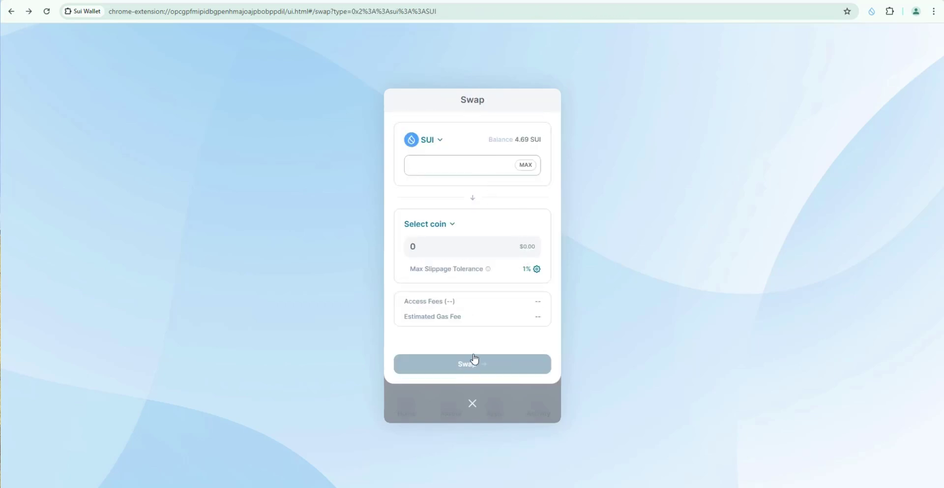
click(472, 404)
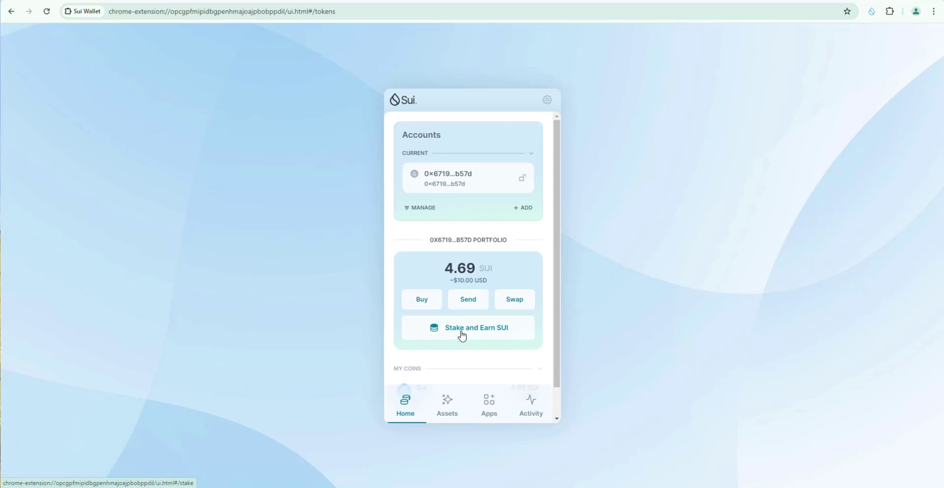
click(462, 337)
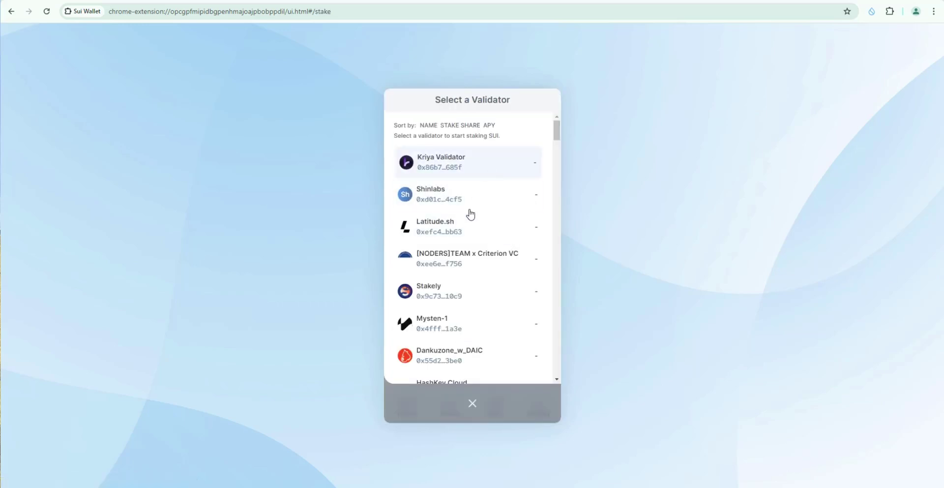
click(480, 171)
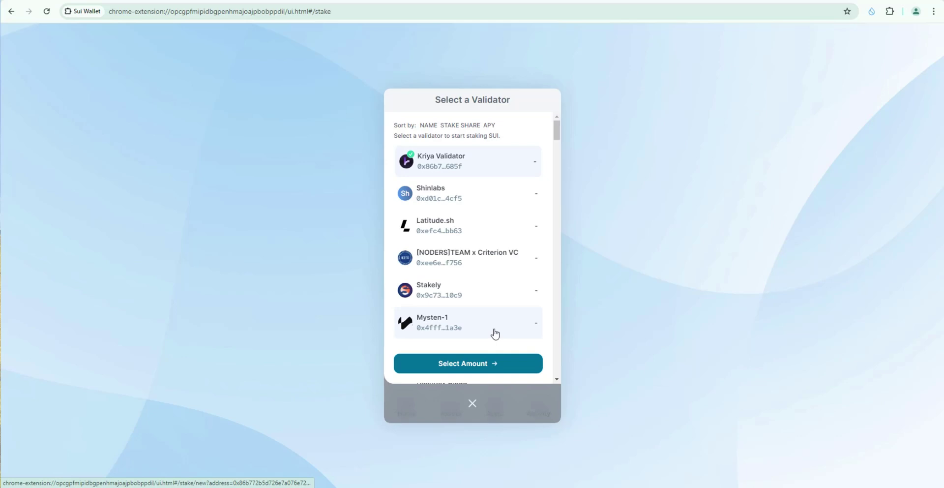
scroll(493, 331, down, 2)
click(494, 362)
click(474, 272)
text(3 SUI)
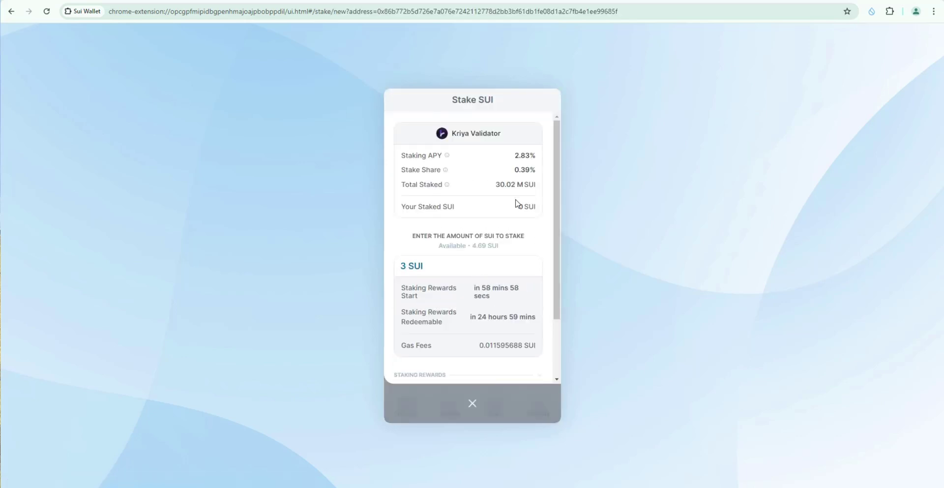
scroll(510, 257, down, 1)
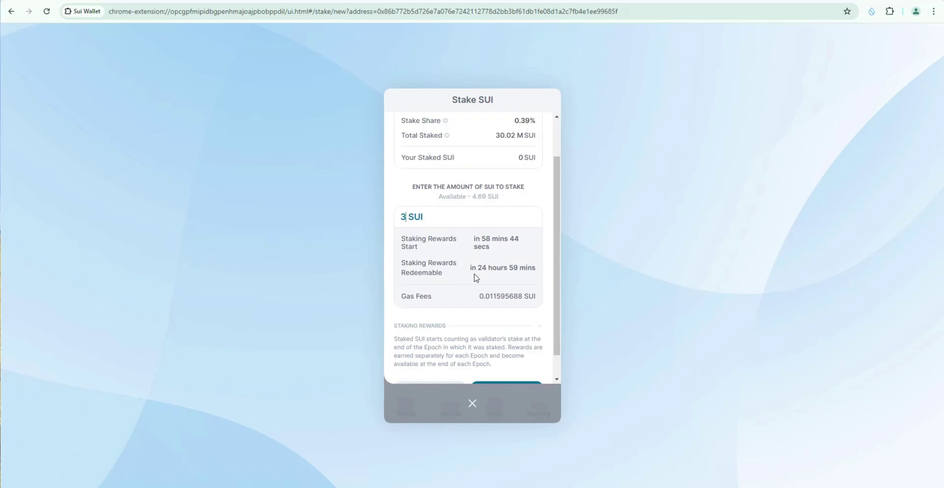
scroll(465, 278, down, 1)
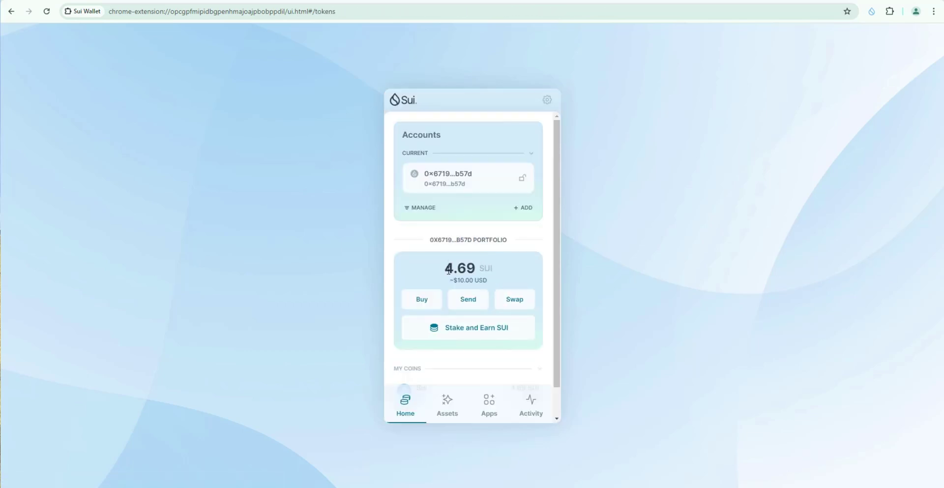
scroll(467, 261, down, 1)
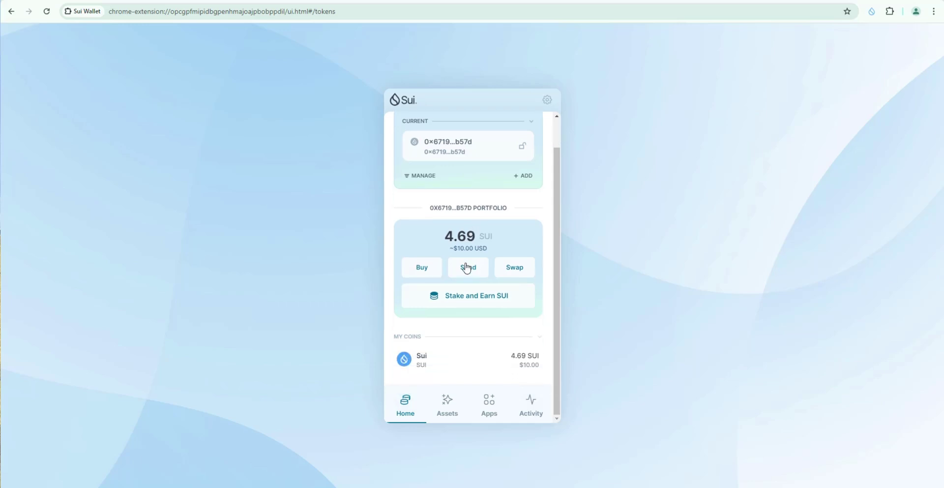
mouse_move(475, 359)
click(669, 463)
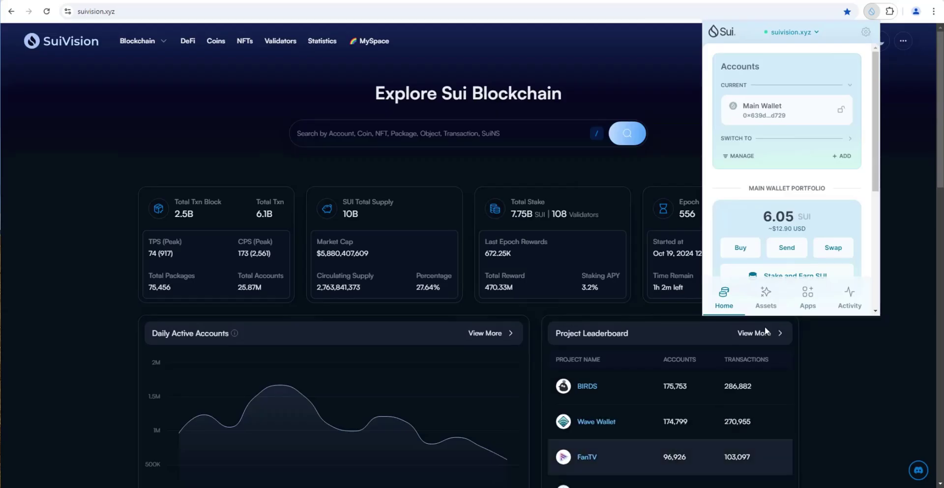
scroll(829, 140, down, 4)
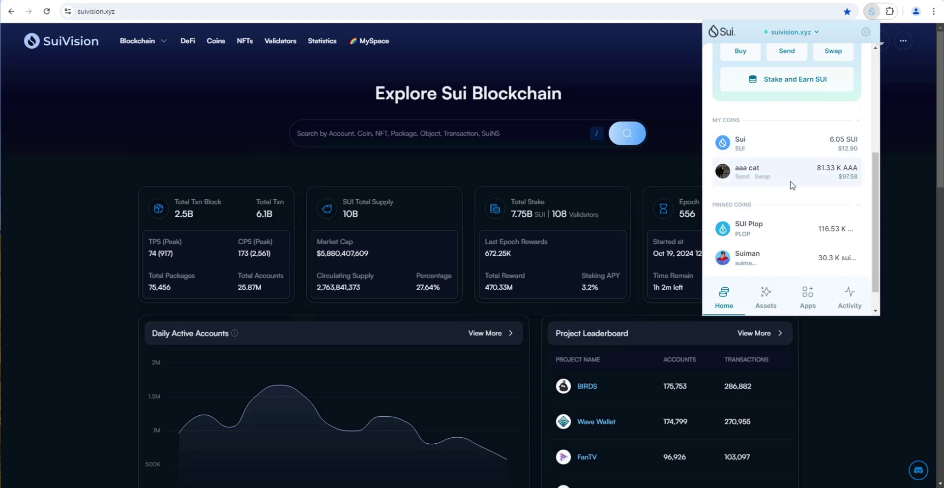
scroll(801, 179, down, 1)
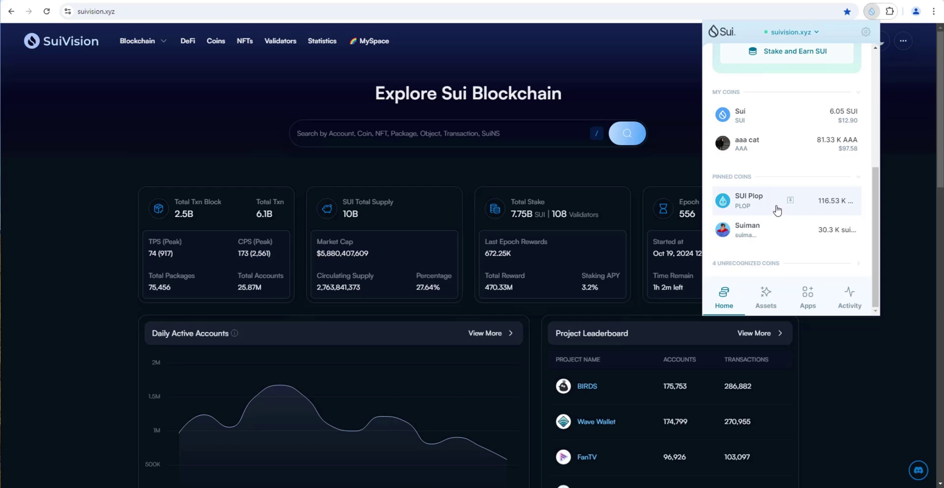
scroll(779, 207, up, 3)
scroll(782, 204, down, 3)
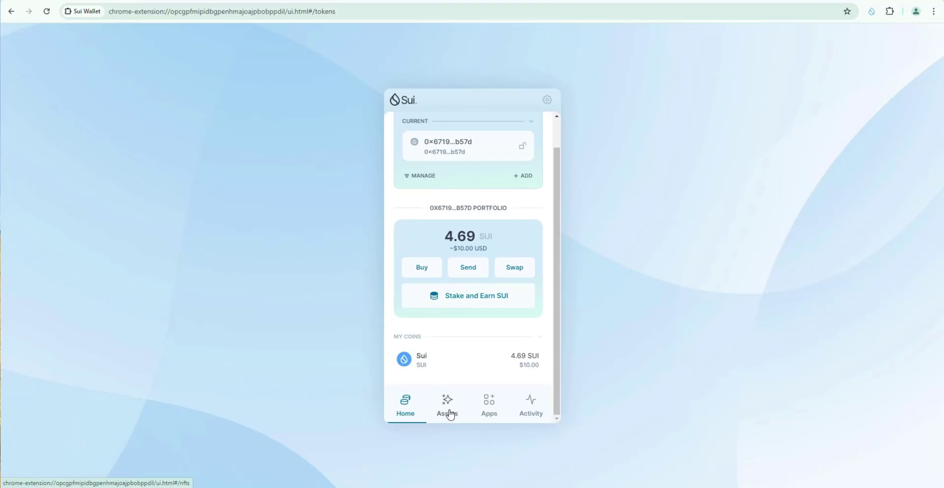
- View the empty Assets page, compare it with the other wallet's popup, then show the Sui Apps list
click(449, 411)
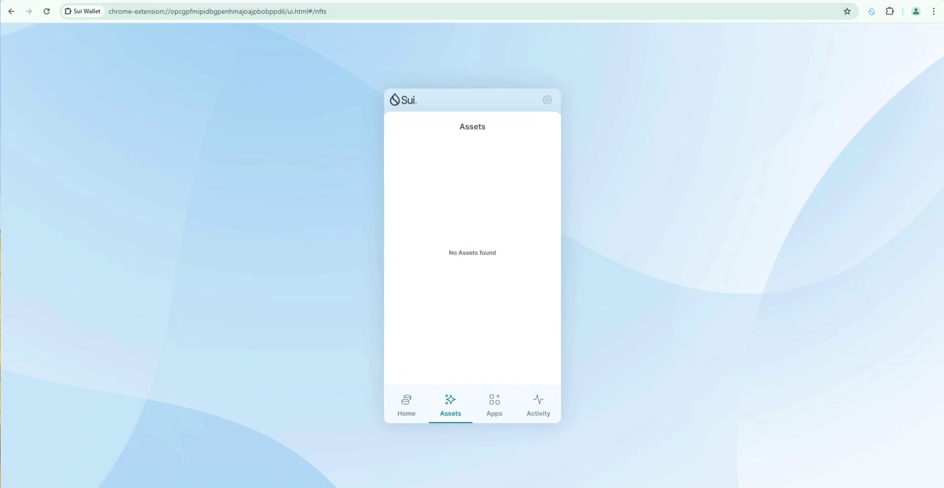
click(663, 450)
click(769, 295)
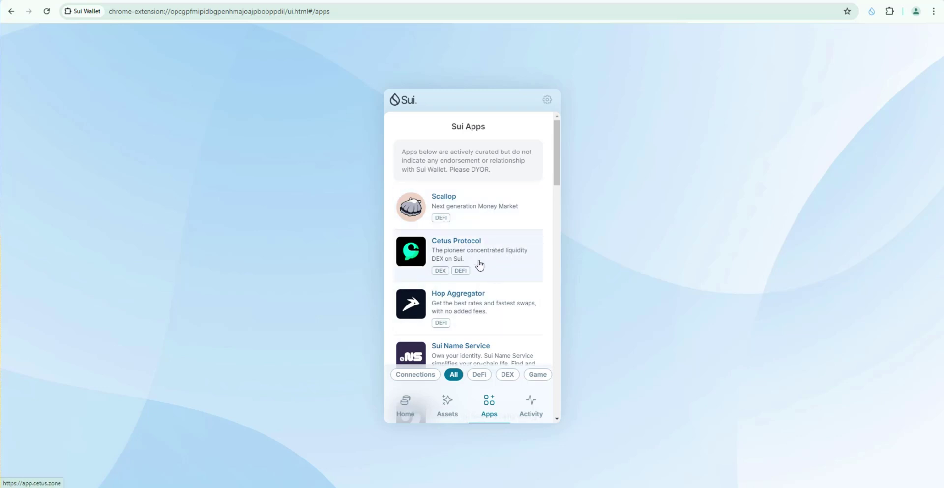
- Browse Scallop, Cetus Protocol and other apps, then show the Activity page with its Oct 20 Receive transaction
scroll(519, 300, down, 1)
scroll(518, 300, down, 2)
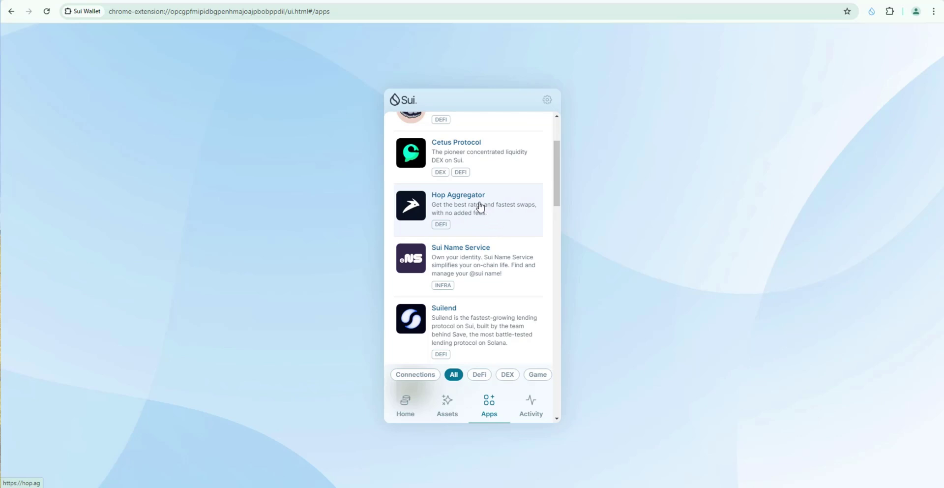
scroll(493, 215, down, 1)
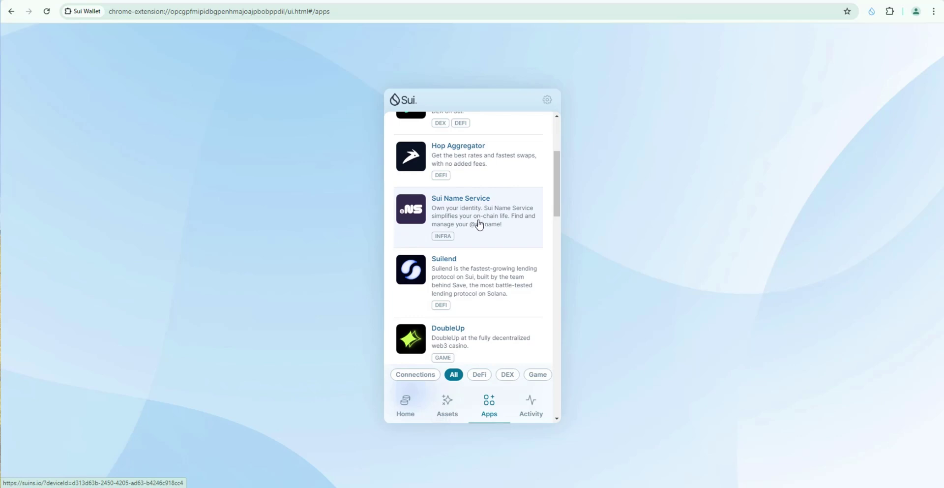
scroll(477, 207, down, 3)
scroll(495, 274, down, 2)
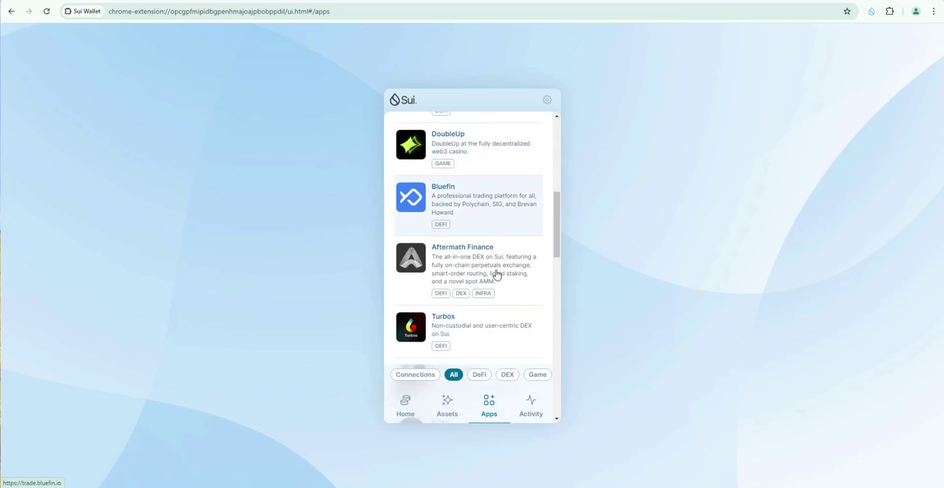
scroll(515, 240, down, 2)
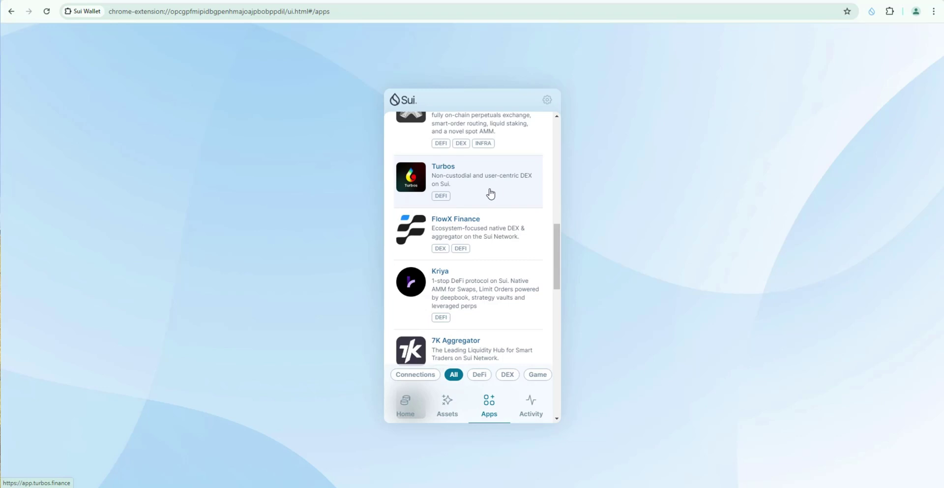
scroll(489, 211, down, 5)
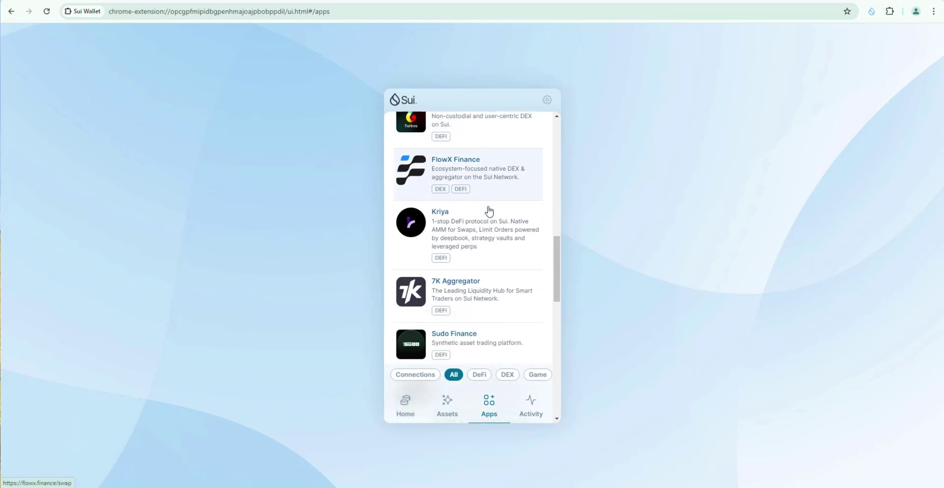
click(524, 415)
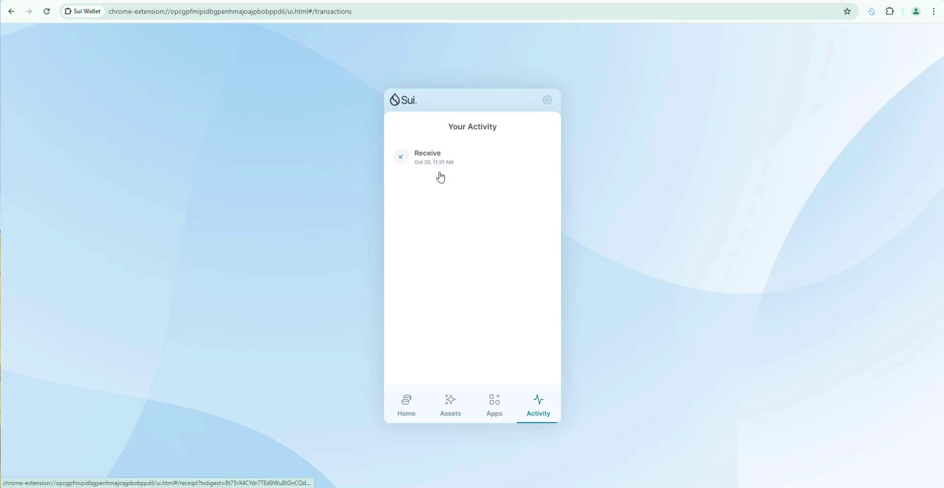
- Go back from the activity history with the alt+Left shortcut
key(alt+Left)
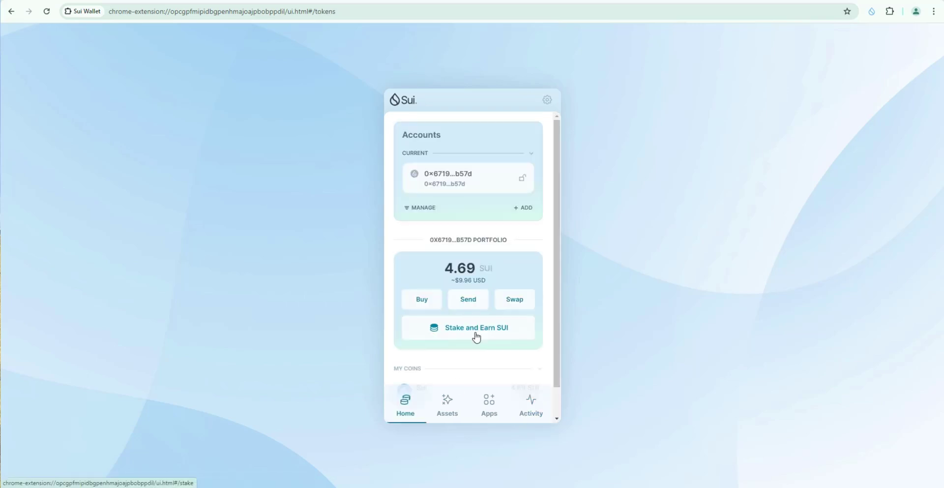
- Give the passphrase-derived account the nickname 'Sui 1' on the Manage Accounts page
click(428, 211)
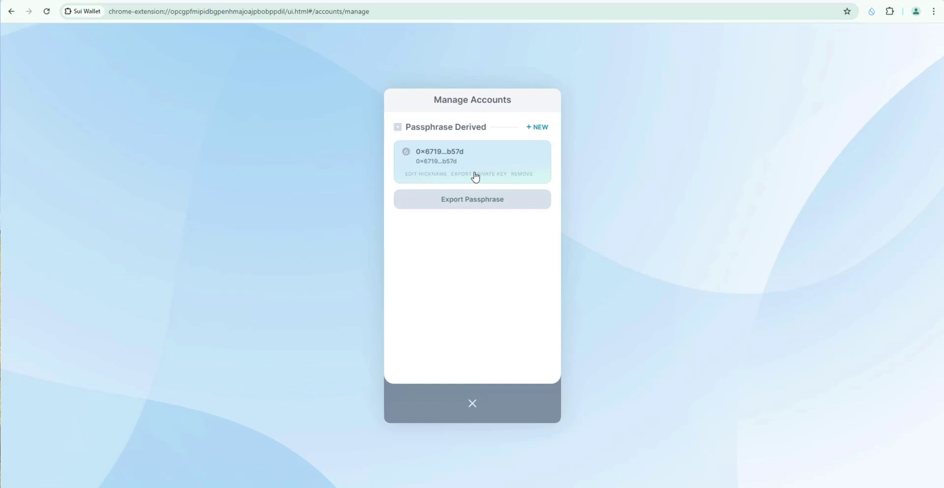
click(418, 175)
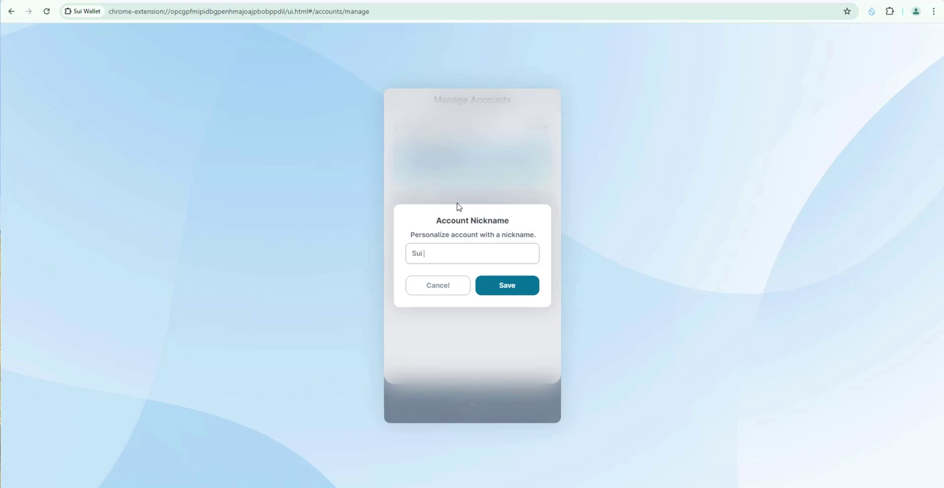
click(499, 294)
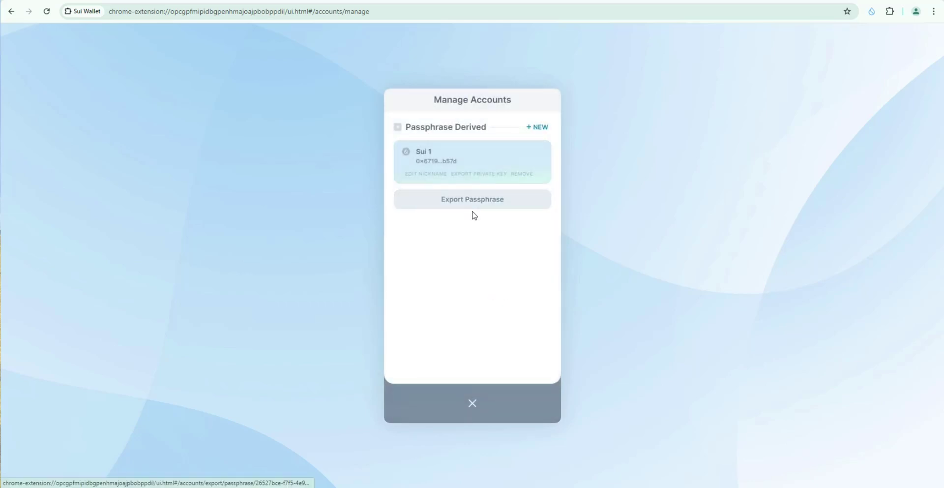
click(482, 402)
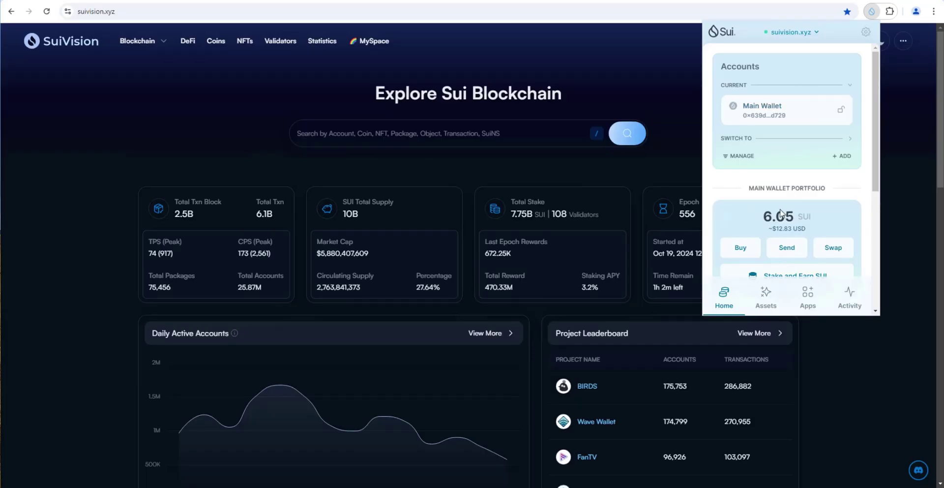
click(708, 428)
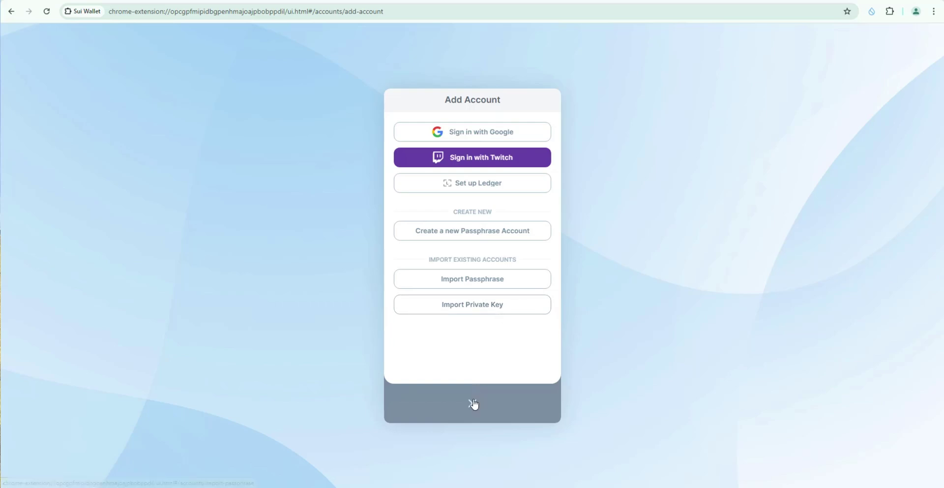
click(473, 403)
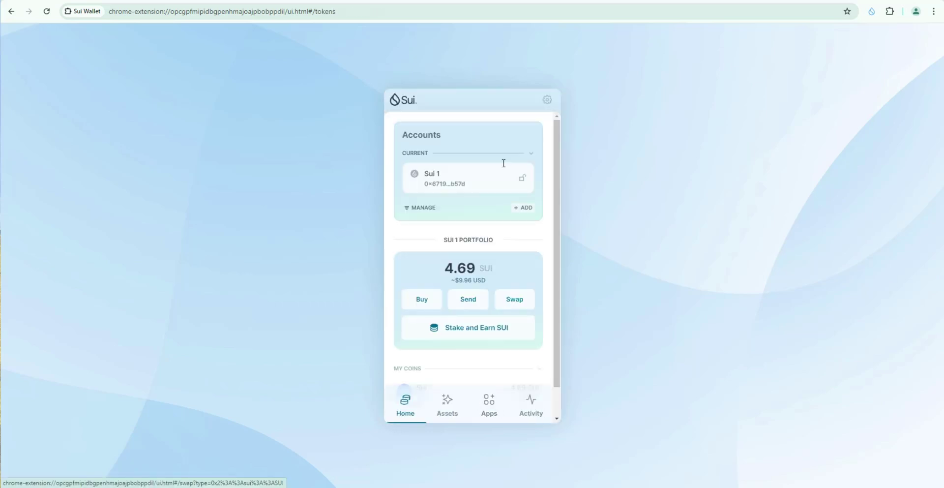
click(424, 209)
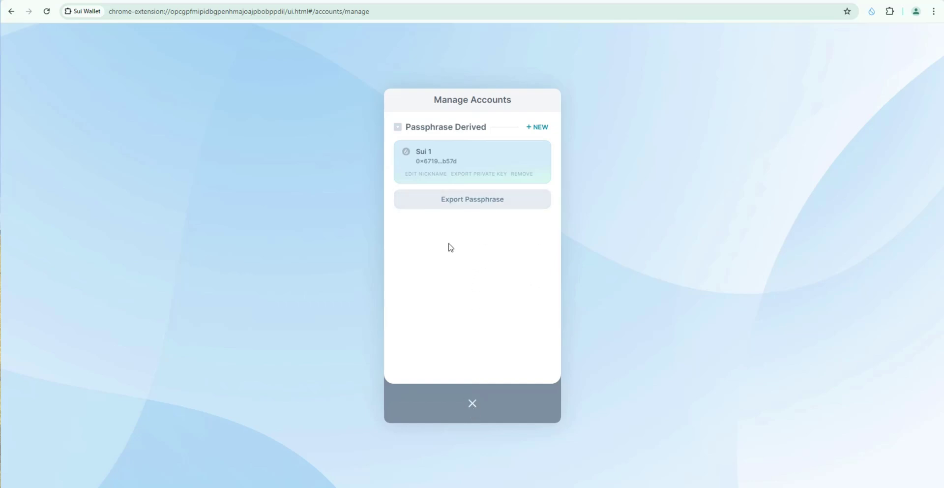
- Close Manage Accounts and view the free, iPhone-only Sui Wallet Mobile page on the App Store
click(473, 404)
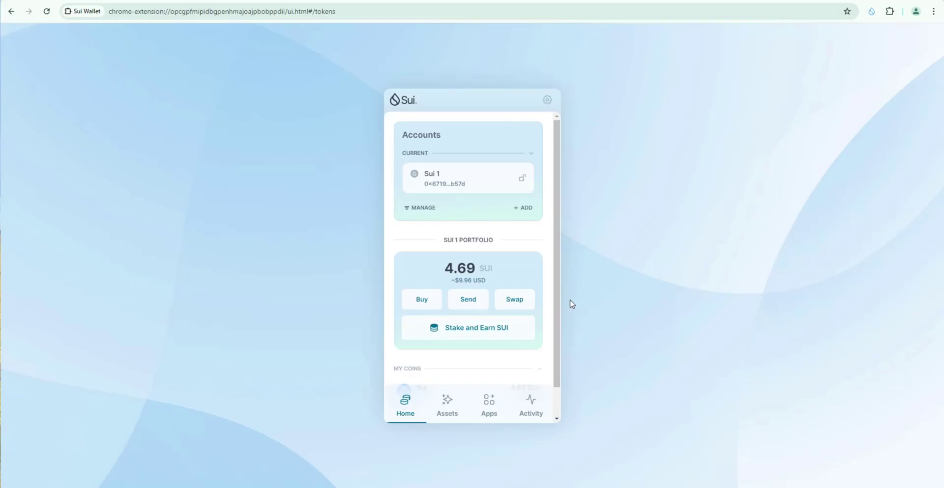
click(421, 207)
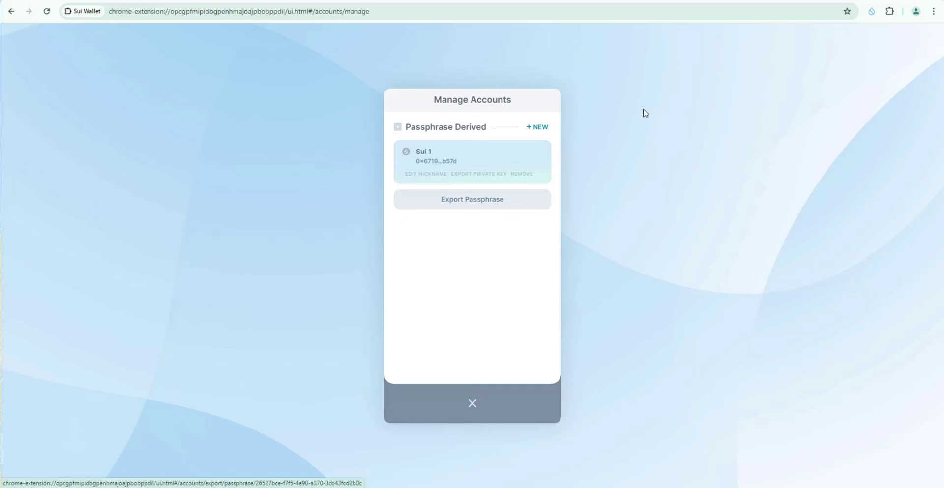
click(722, 3)
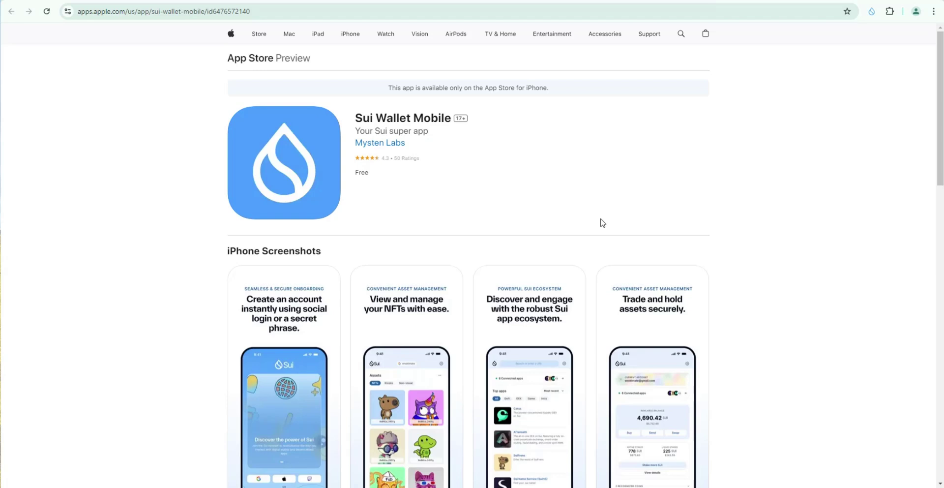